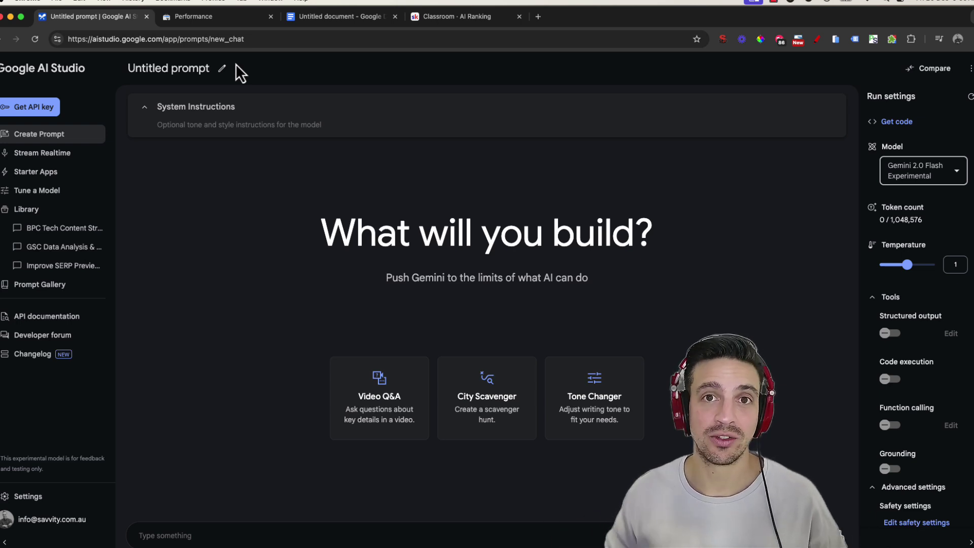
# Step: Check the Search Console report, then toggle Google Search grounding on and back off
pyautogui.click(196, 12)
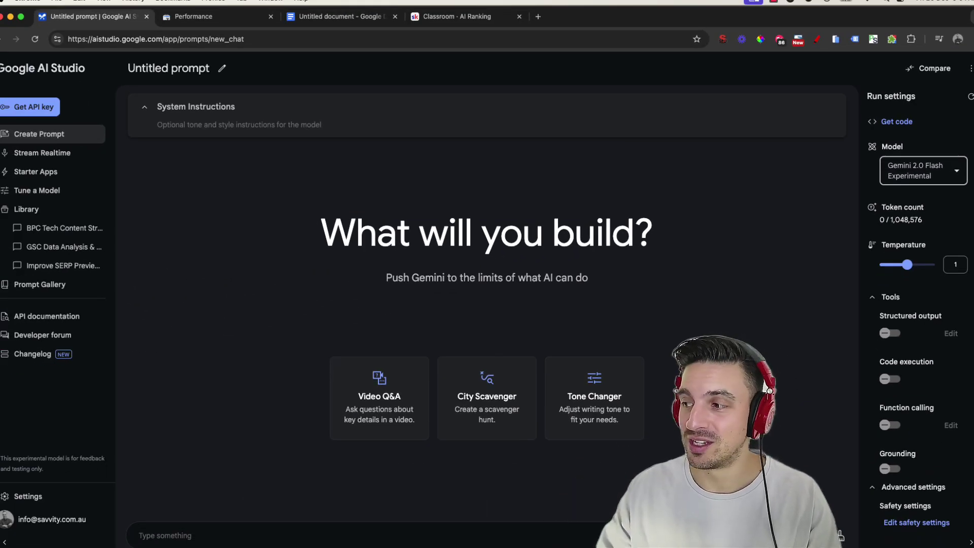
pyautogui.click(888, 469)
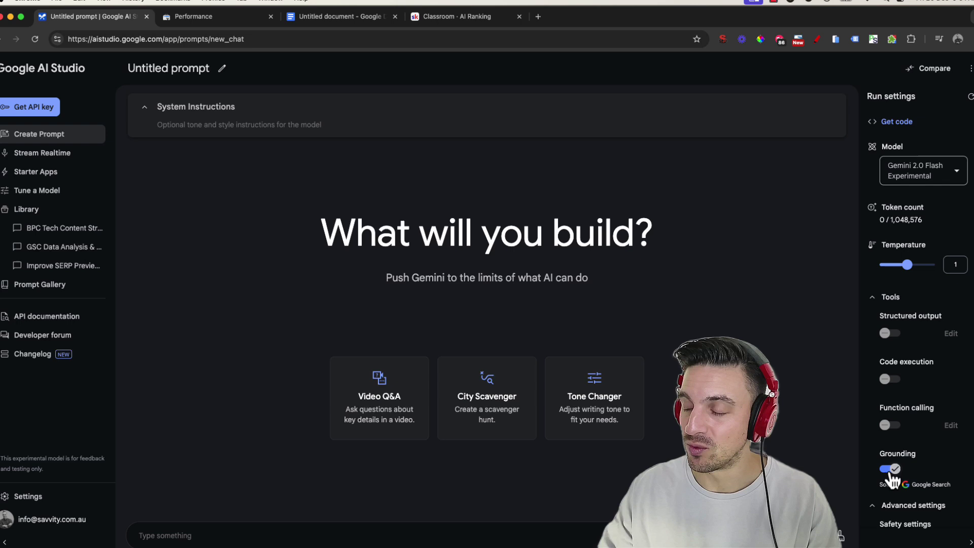
pyautogui.click(890, 470)
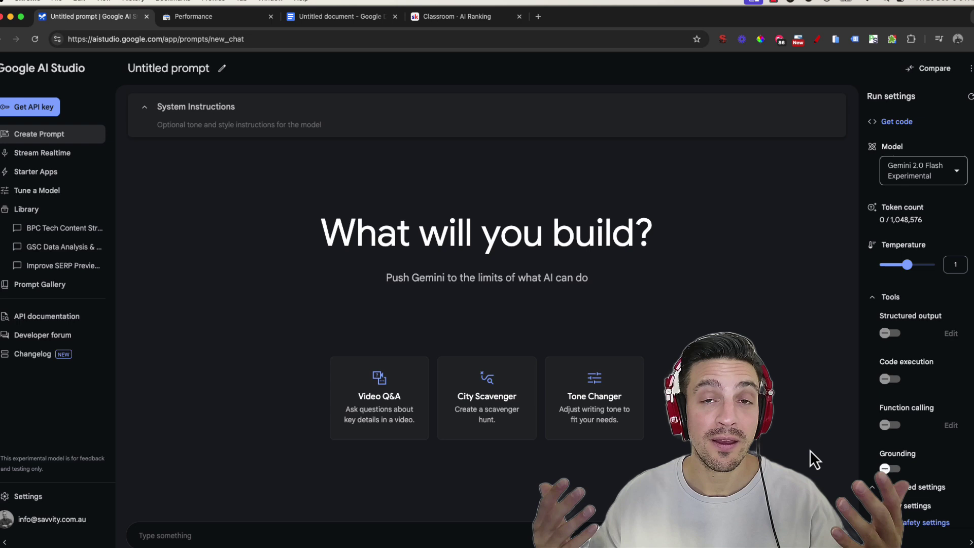
# Step: Show the Skool AI Ranking community feed after briefly viewing AI Ranking (FREE)
pyautogui.click(452, 16)
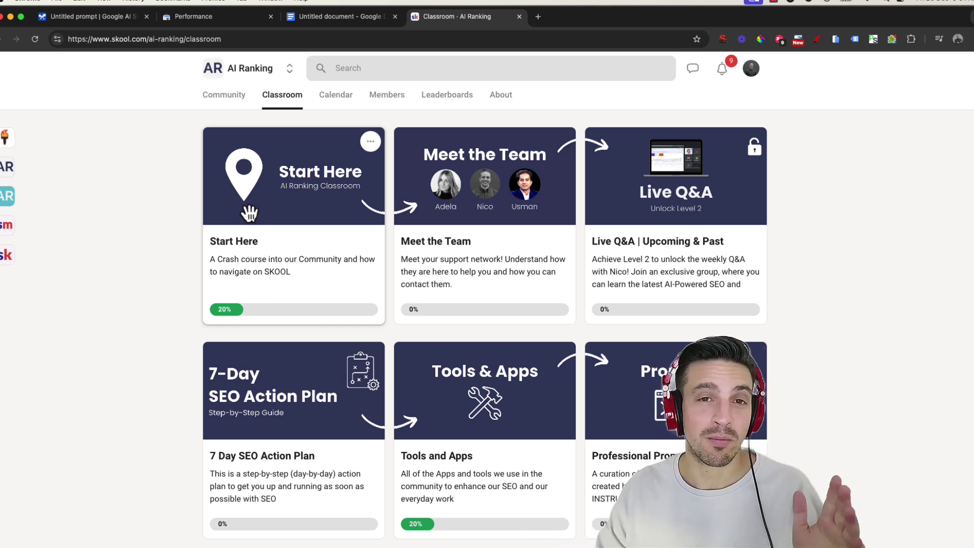
pyautogui.click(236, 101)
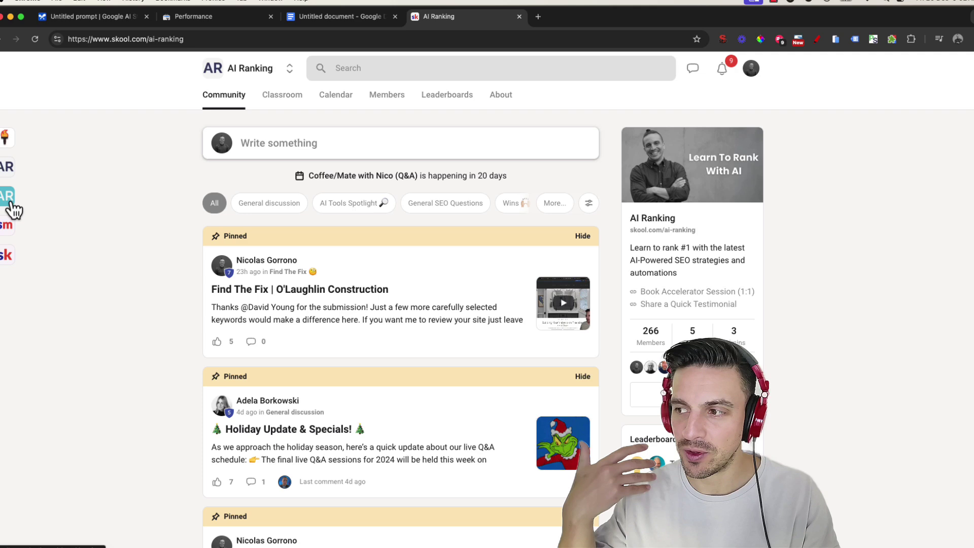
pyautogui.click(10, 200)
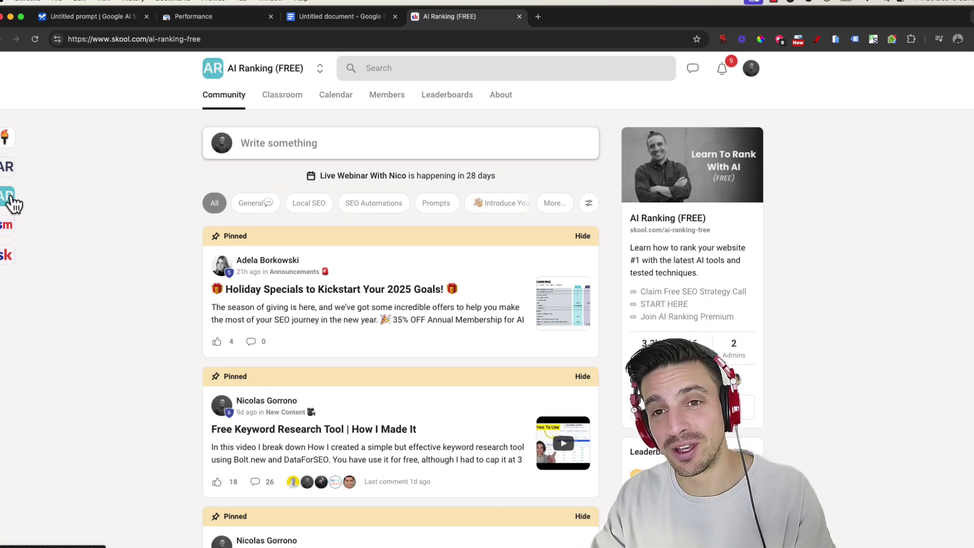
pyautogui.click(17, 168)
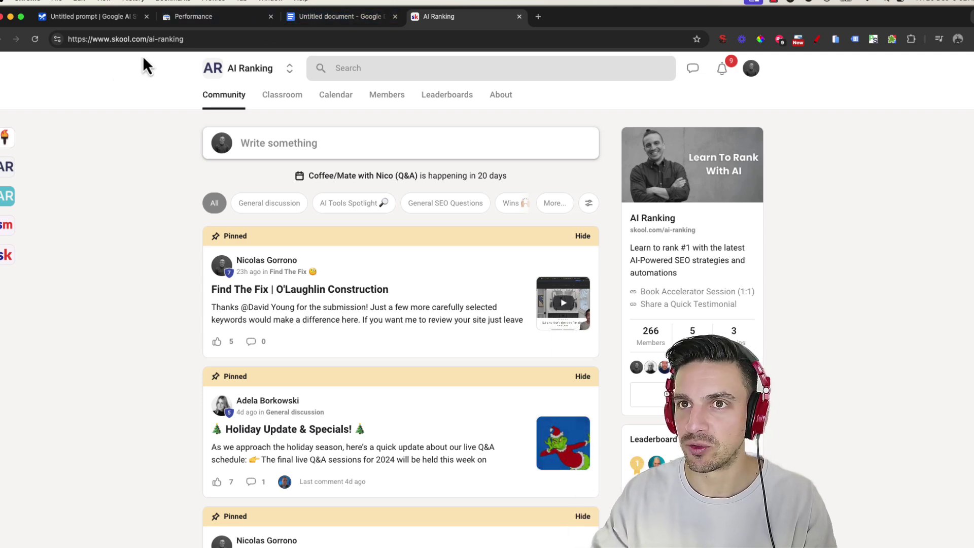
# Step: Create a blank AI Studio prompt with Grounding enabled, then return to the Search Console Performance report
pyautogui.press('super+1')
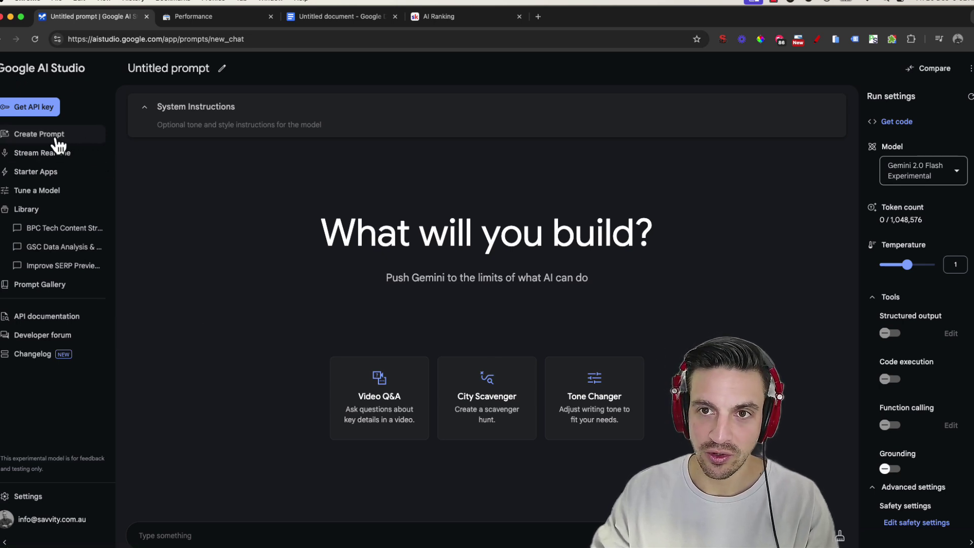
pyautogui.click(38, 136)
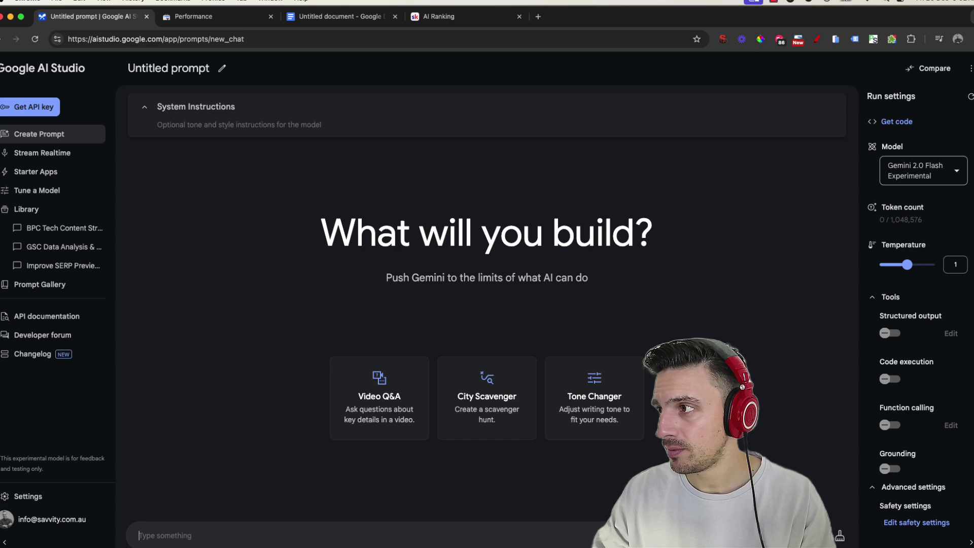
pyautogui.moveTo(909, 175)
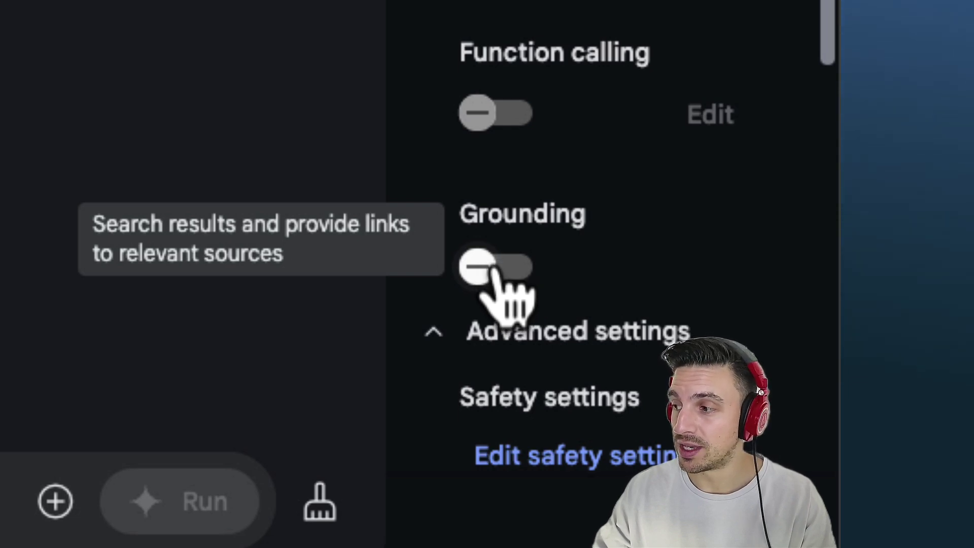
pyautogui.click(502, 268)
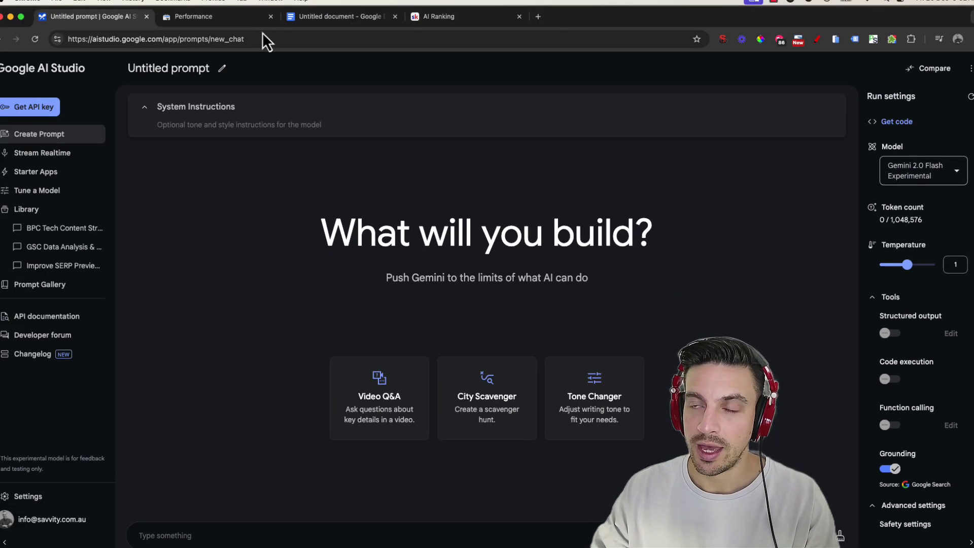
pyautogui.click(251, 23)
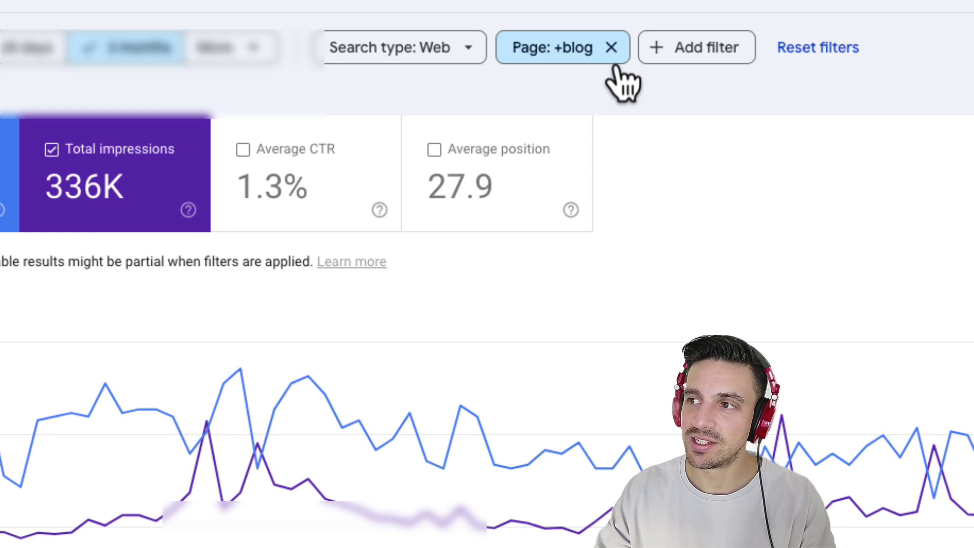
pyautogui.click(542, 50)
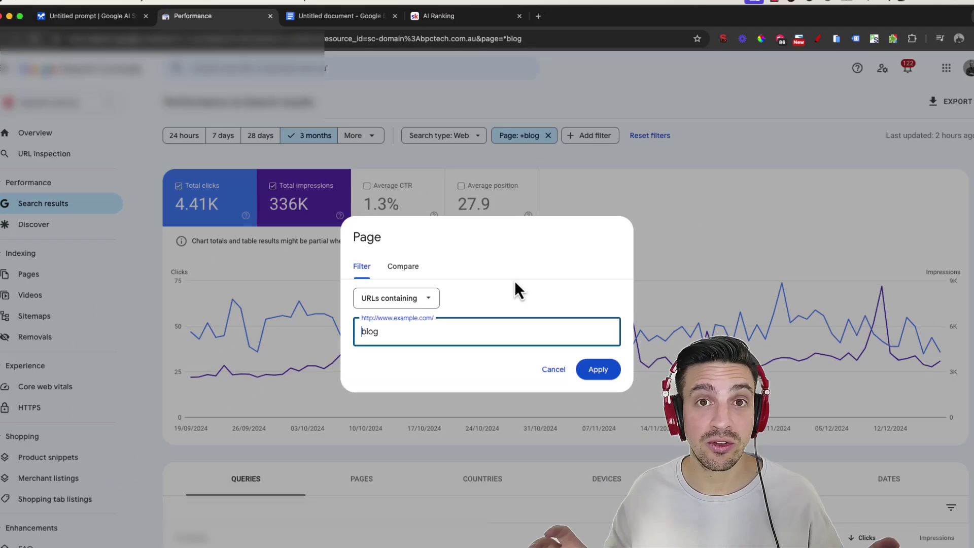
pyautogui.click(611, 152)
pyautogui.click(547, 136)
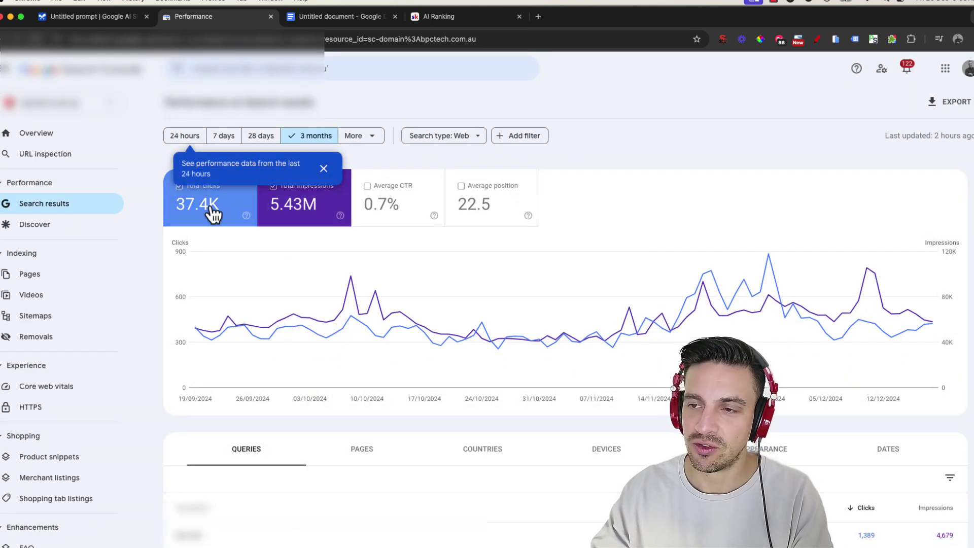
pyautogui.moveTo(249, 315)
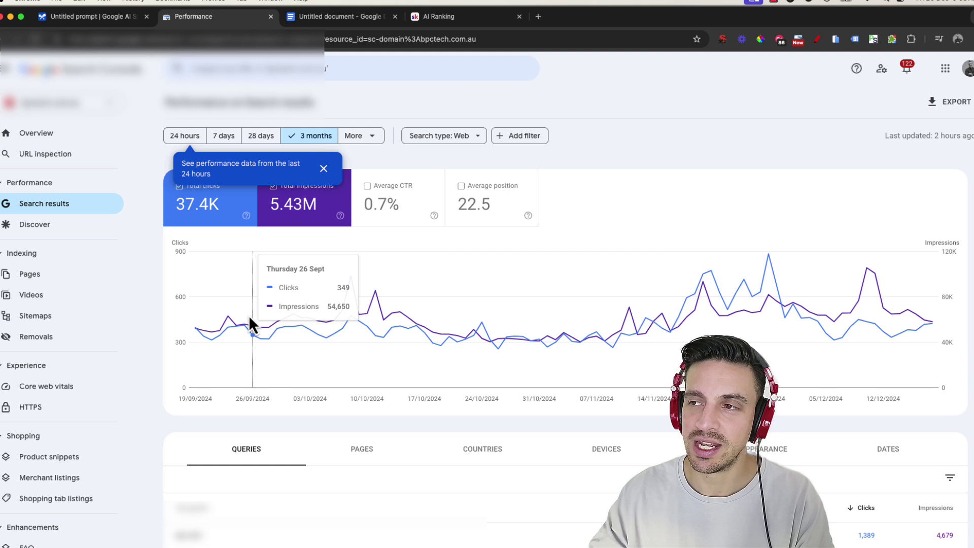
pyautogui.click(534, 138)
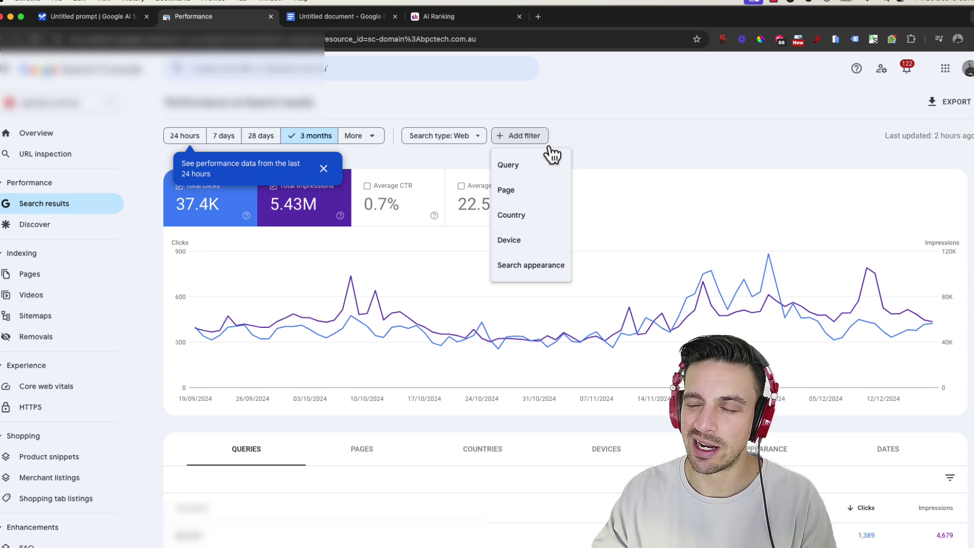
pyautogui.click(552, 192)
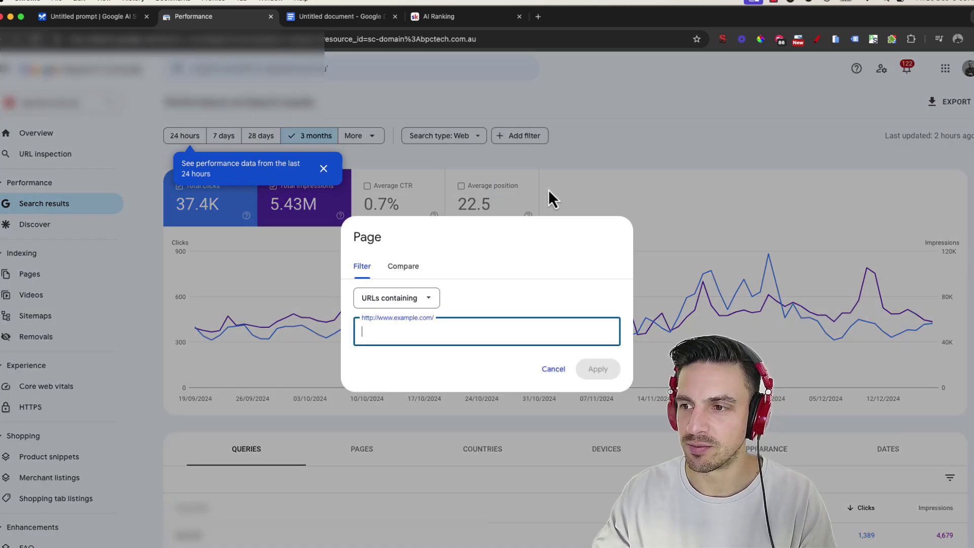
pyautogui.write('blog')
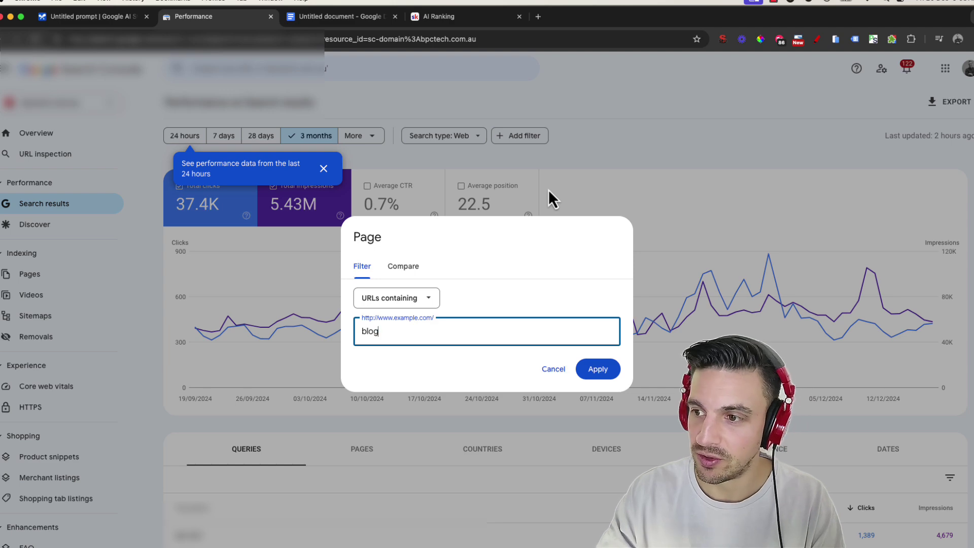
pyautogui.press('Return')
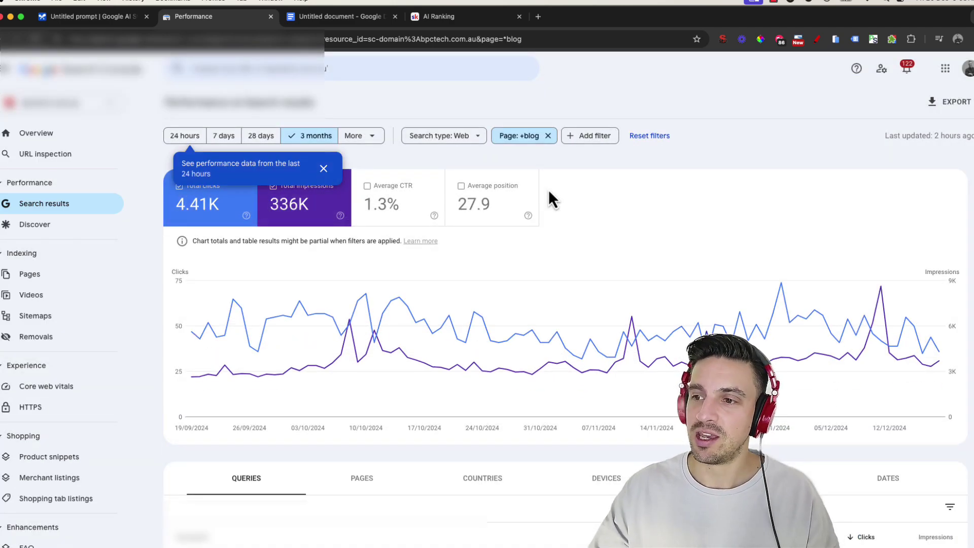
# Step: Dismiss the 24-hour tip, review the Pages and Queries tables, and export the report as CSV
pyautogui.click(324, 169)
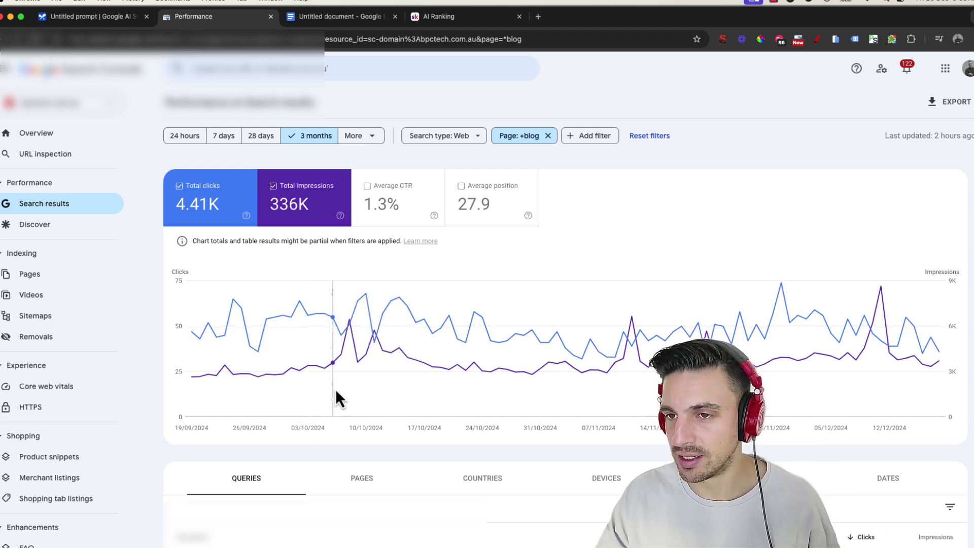
pyautogui.scroll(-1, 337, 352)
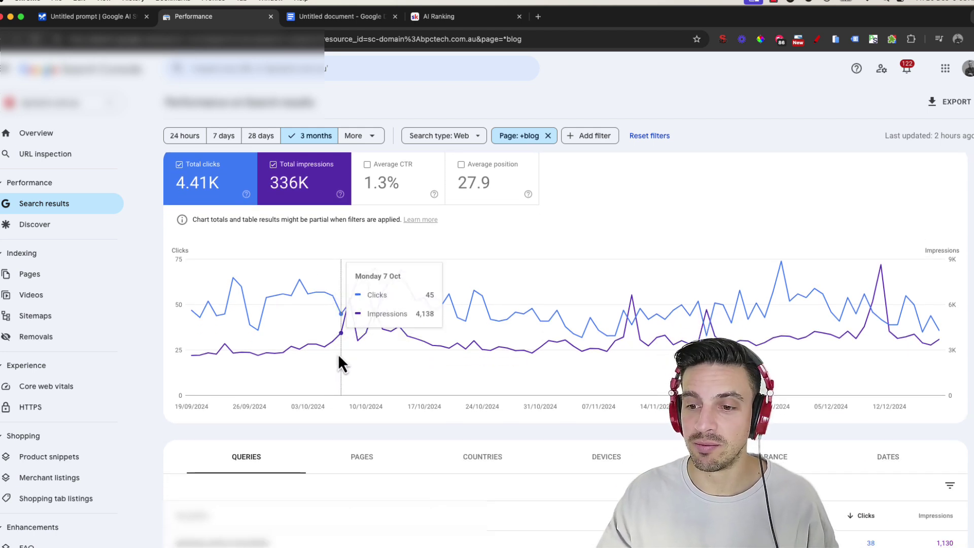
pyautogui.scroll(1, 344, 355)
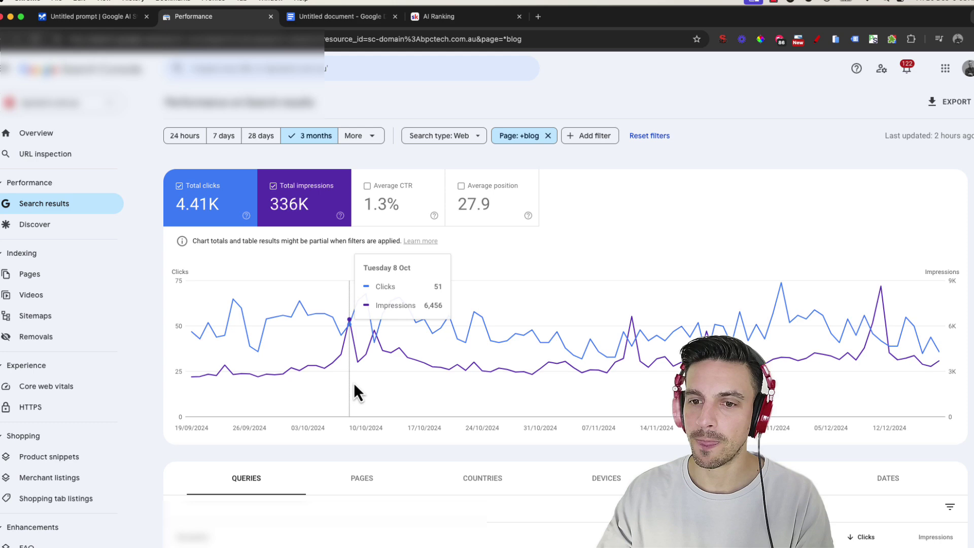
pyautogui.scroll(-8, 355, 384)
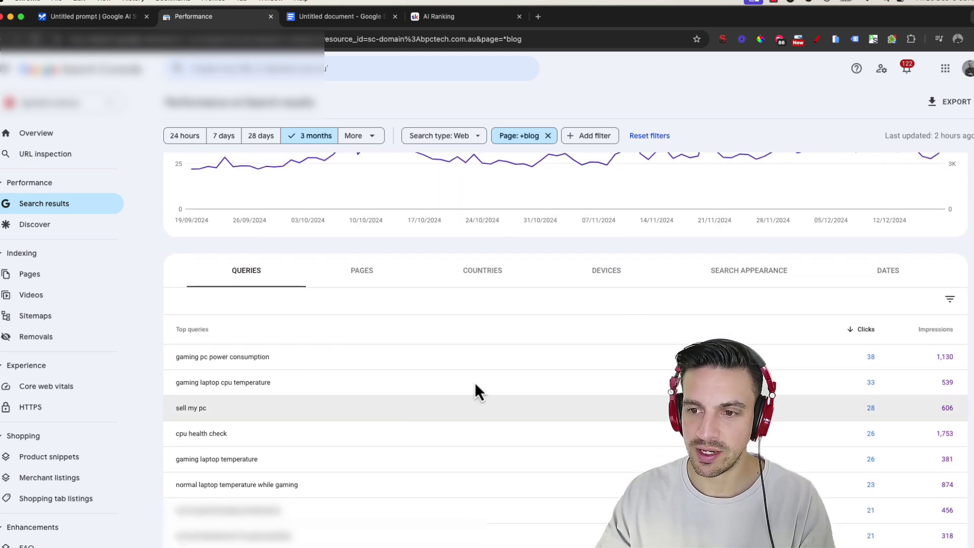
pyautogui.click(374, 282)
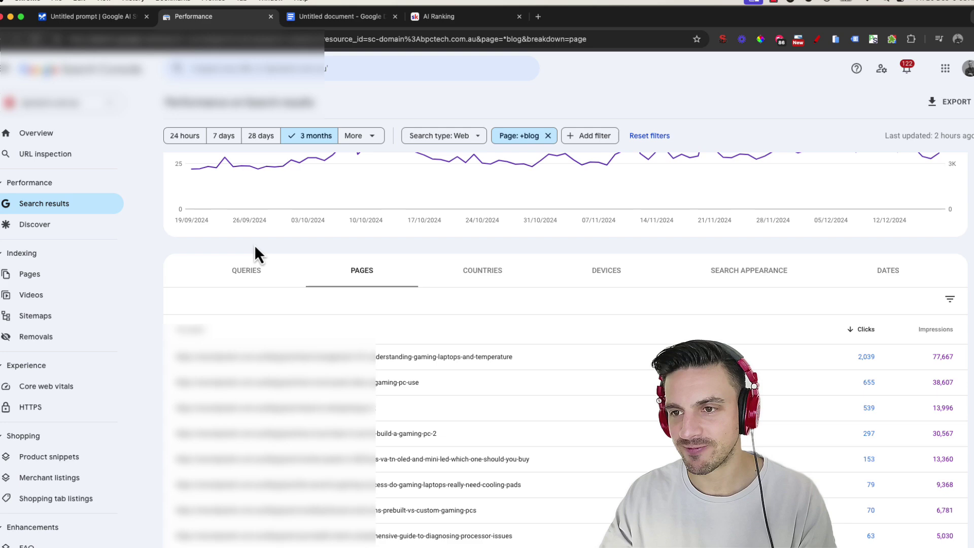
pyautogui.click(255, 282)
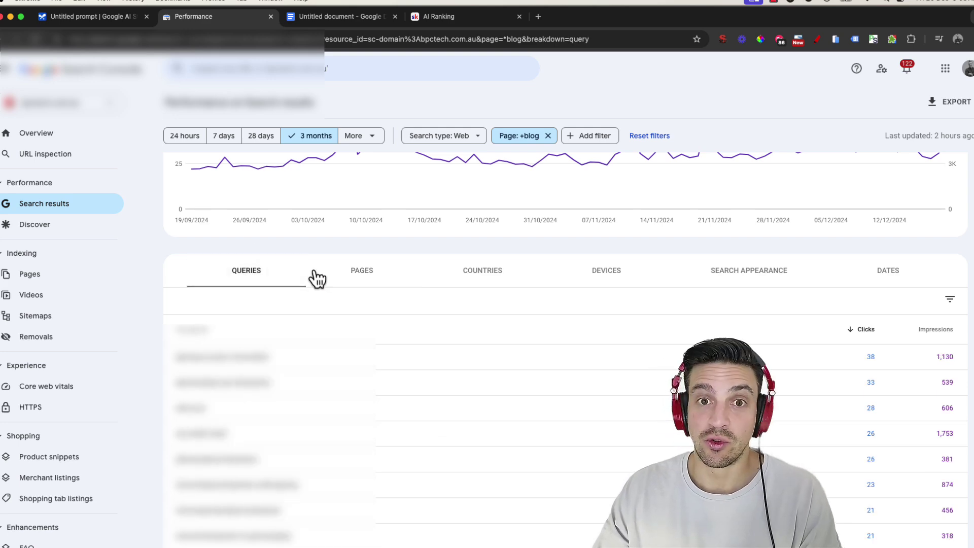
pyautogui.scroll(4, 330, 278)
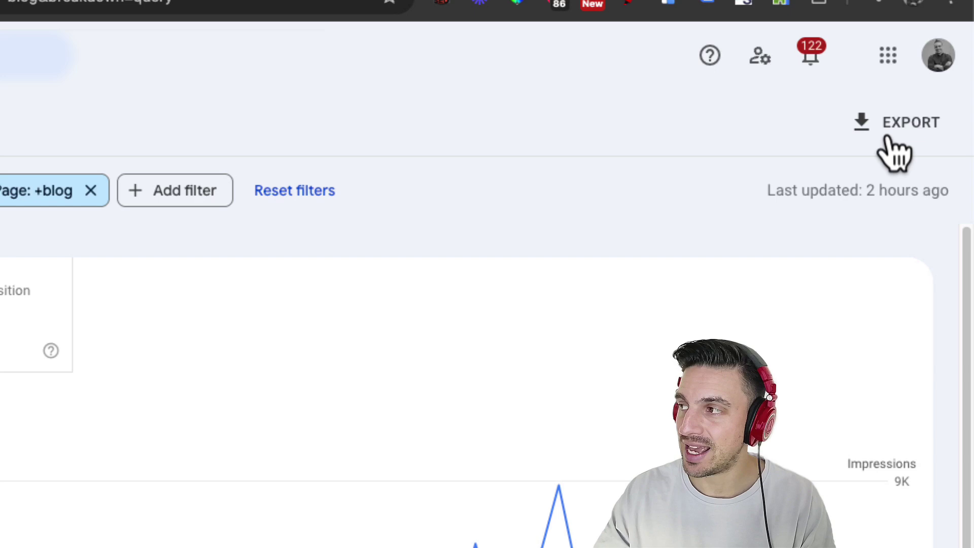
pyautogui.click(890, 136)
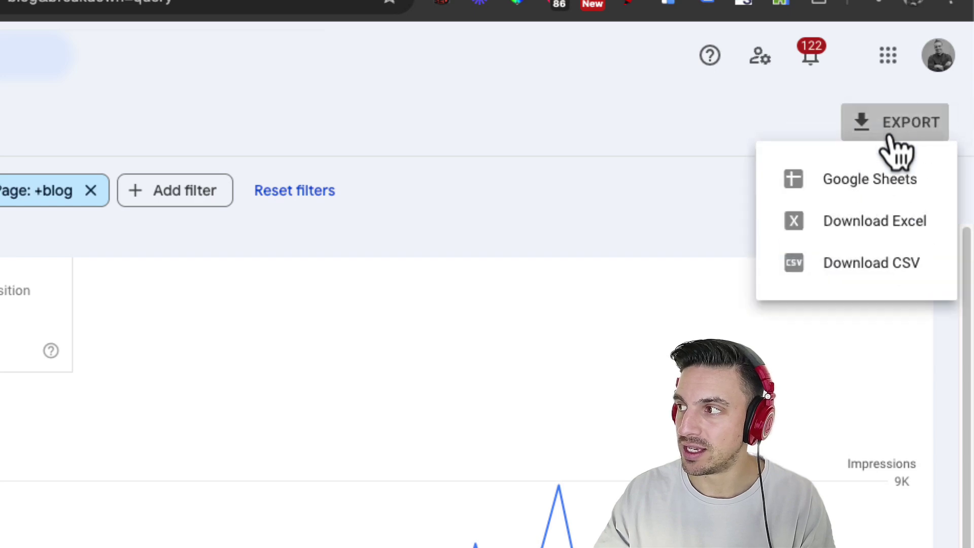
pyautogui.click(882, 262)
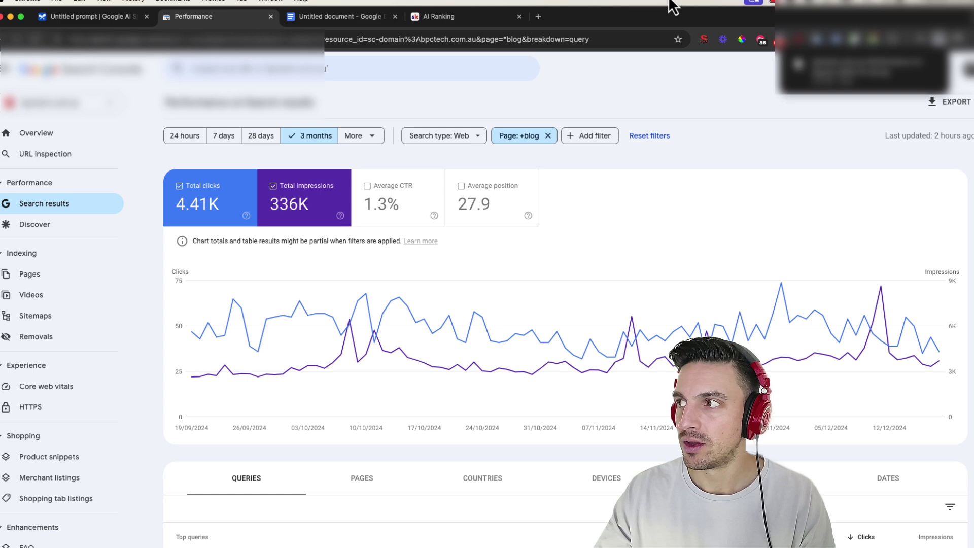
# Step: Review Queries.csv, Pages.csv and Search appearance.csv in Finder, then return to AI Studio
pyautogui.click(796, 63)
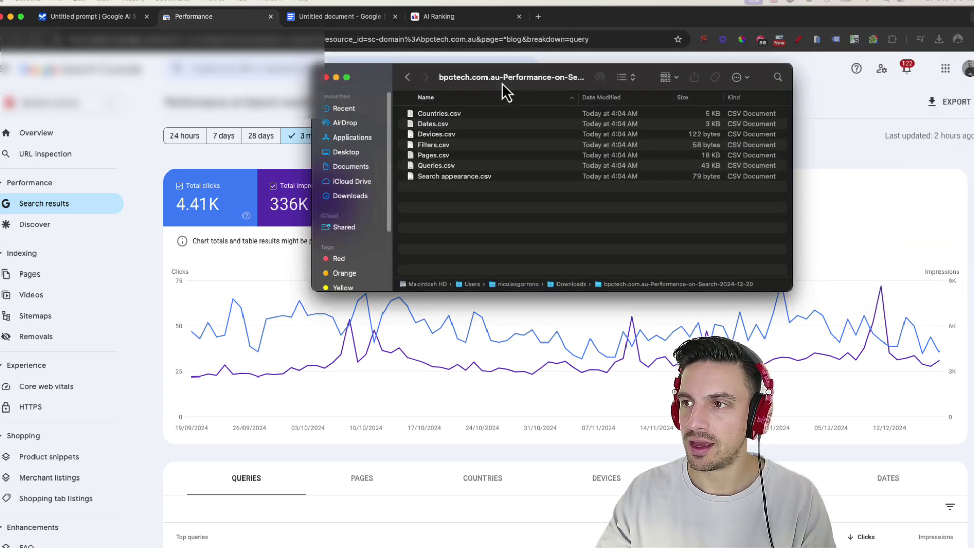
pyautogui.moveTo(501, 83); pyautogui.dragTo(471, 115)
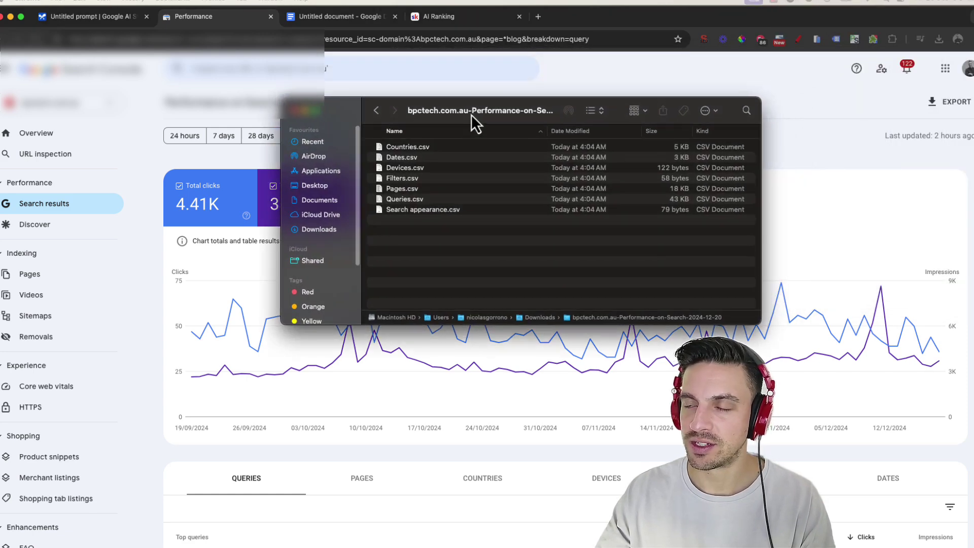
pyautogui.click(429, 202)
pyautogui.click(427, 190)
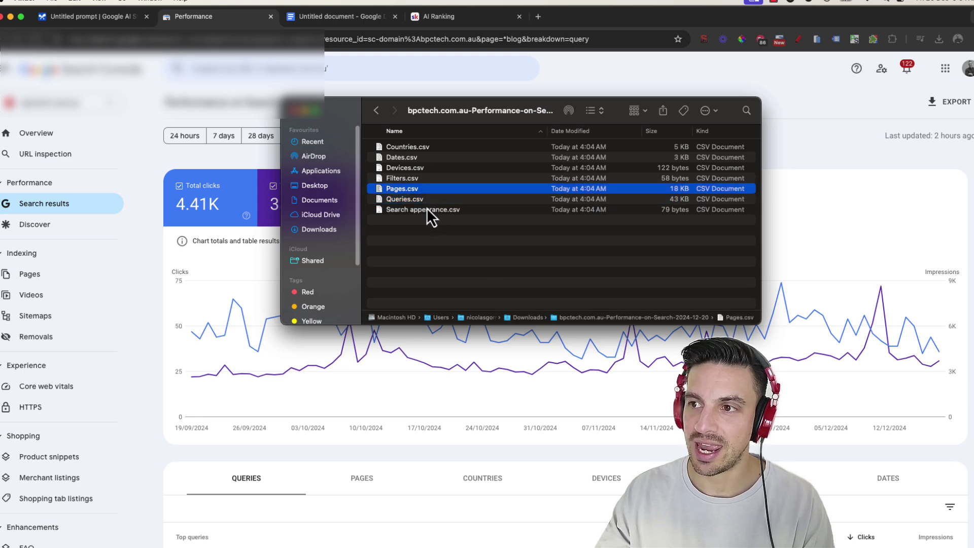
pyautogui.click(429, 210)
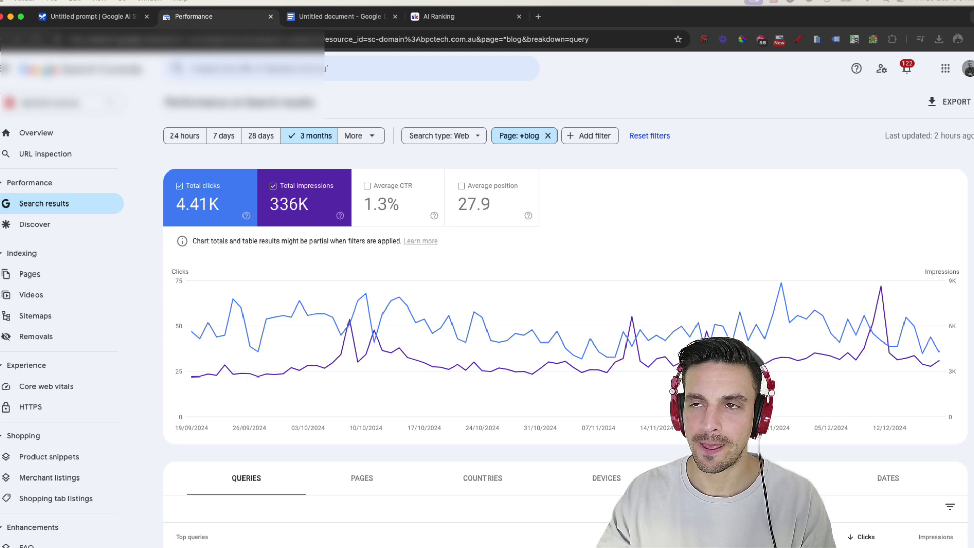
pyautogui.click(71, 18)
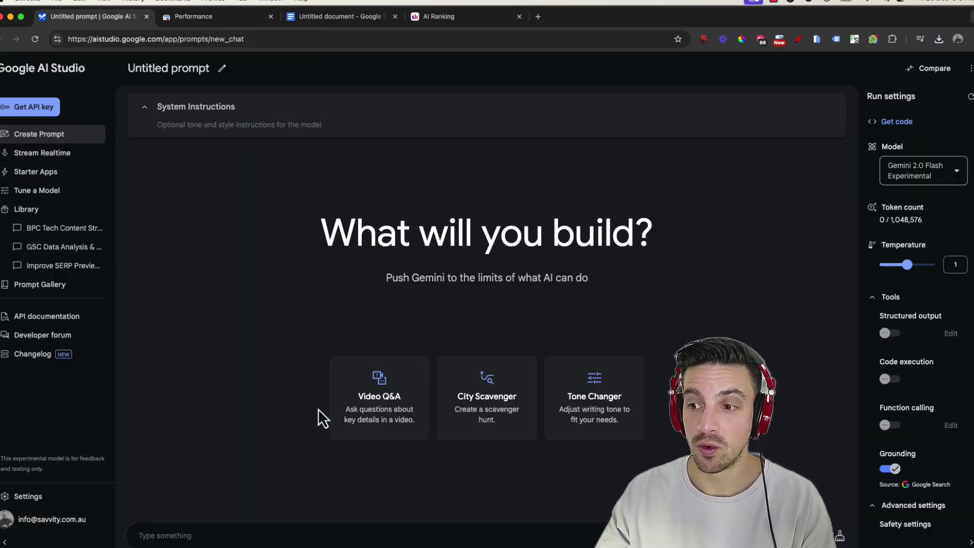
# Step: Highlight the Website Contextual Analysis and Actionable Insights sections of the prompt document
pyautogui.click(317, 19)
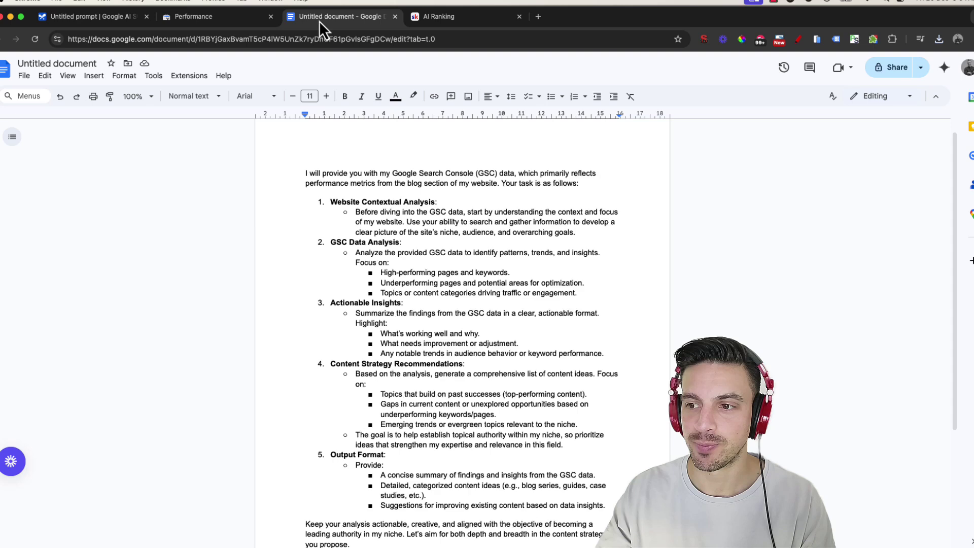
pyautogui.scroll(-2, 500, 196)
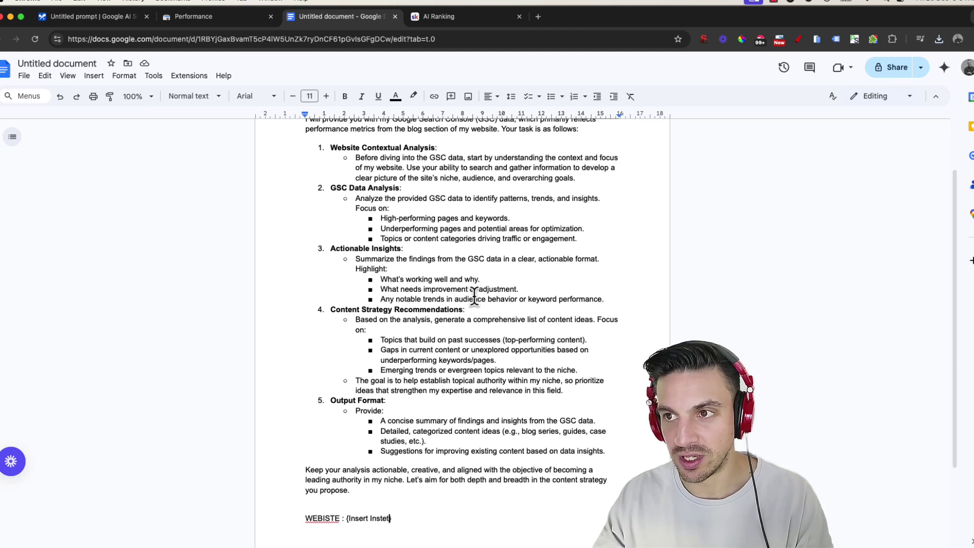
pyautogui.scroll(2, 474, 297)
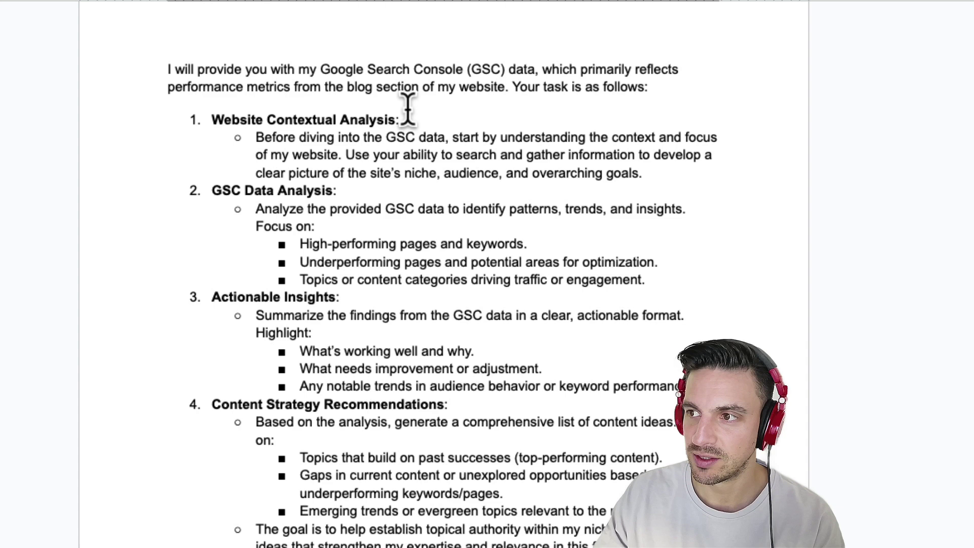
pyautogui.moveTo(349, 127); pyautogui.dragTo(456, 157)
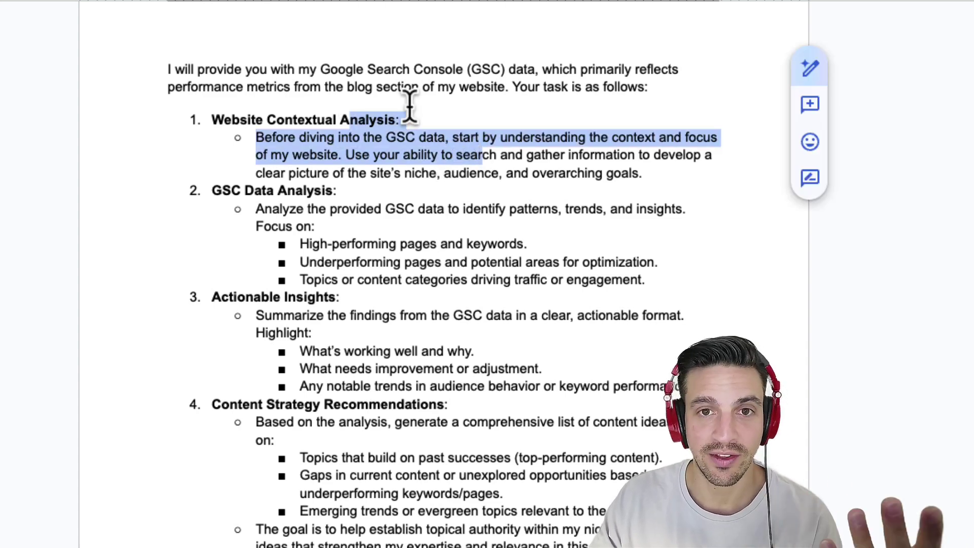
pyautogui.scroll(-1, 408, 119)
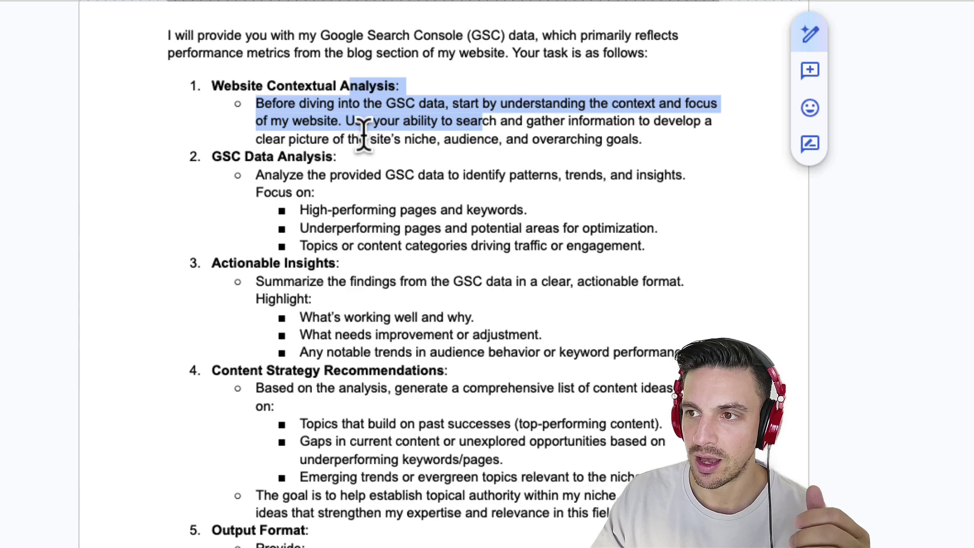
pyautogui.click(315, 163)
pyautogui.scroll(-2, 317, 163)
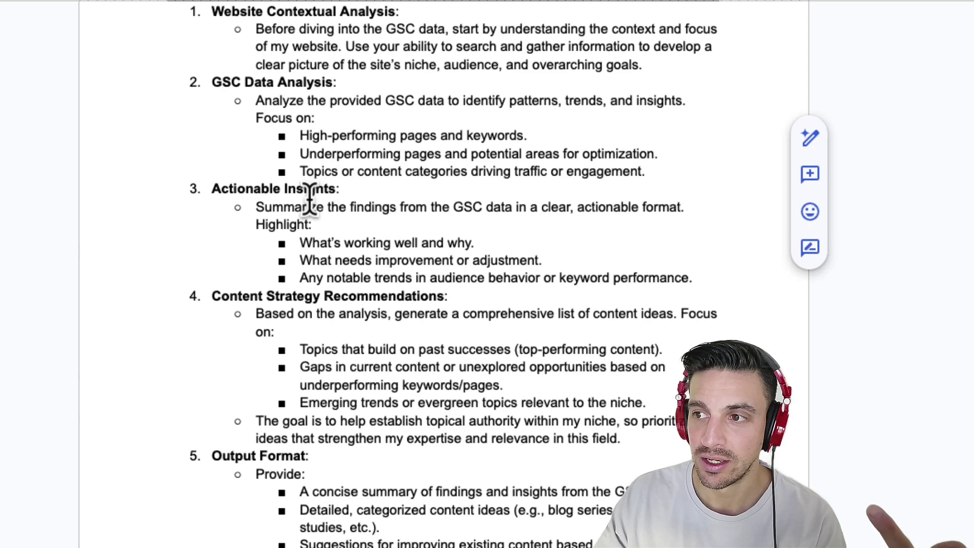
pyautogui.moveTo(294, 206); pyautogui.dragTo(344, 215)
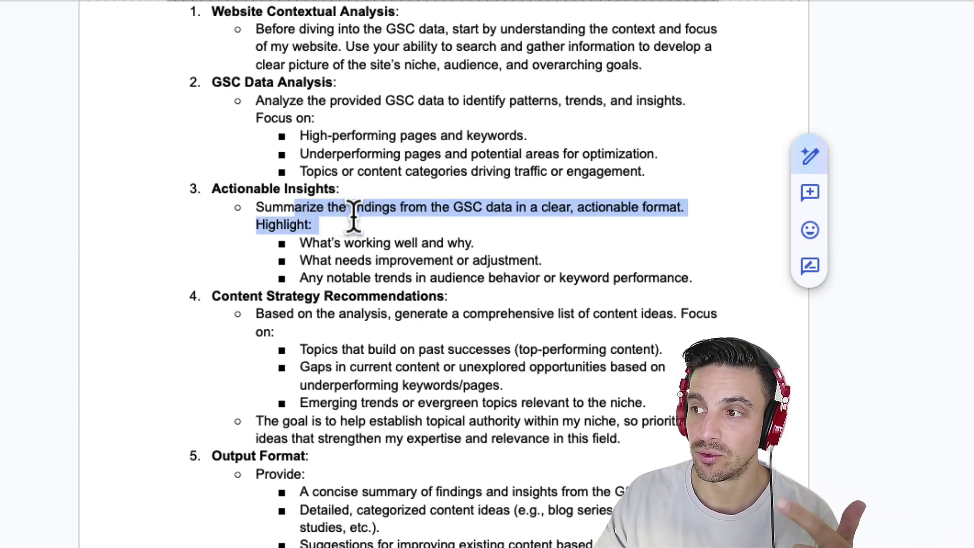
pyautogui.scroll(-1, 358, 212)
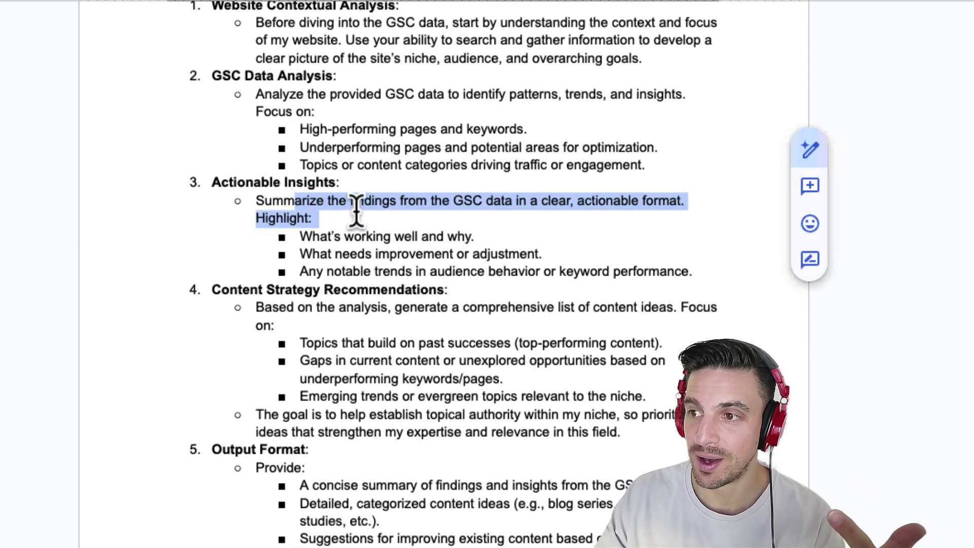
pyautogui.click(361, 209)
# Step: Highlight the Content Strategy Recommendations section, then select the entire prompt text
pyautogui.scroll(-2, 359, 218)
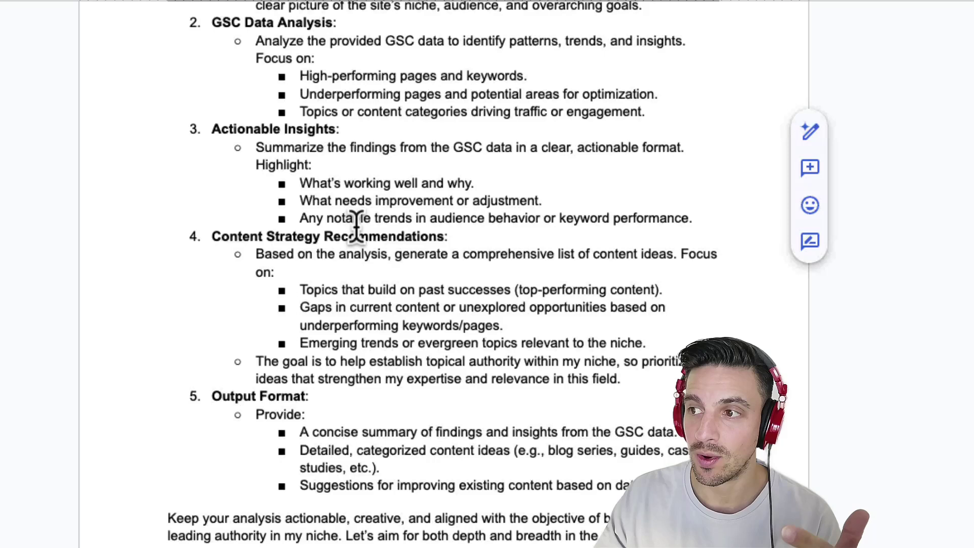
pyautogui.scroll(-1, 299, 245)
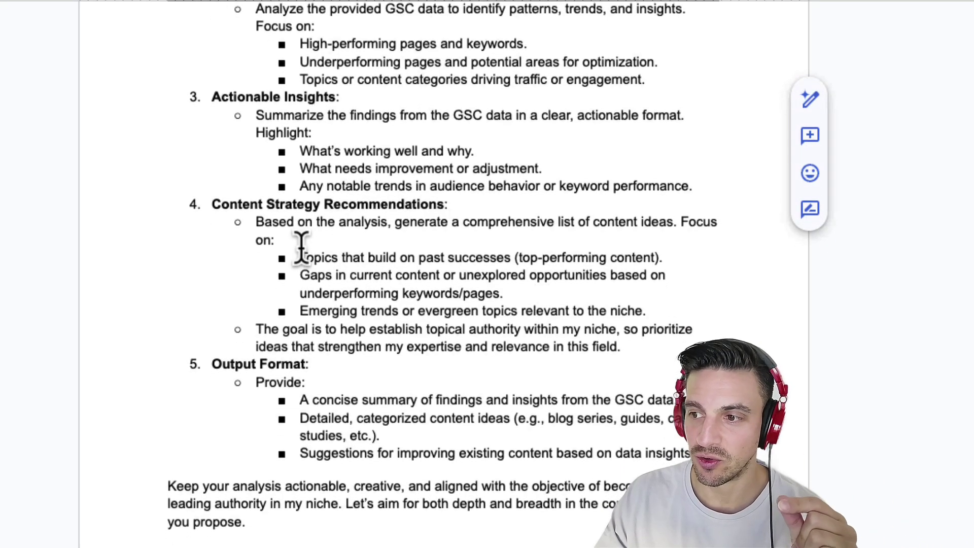
pyautogui.moveTo(230, 199); pyautogui.dragTo(374, 245)
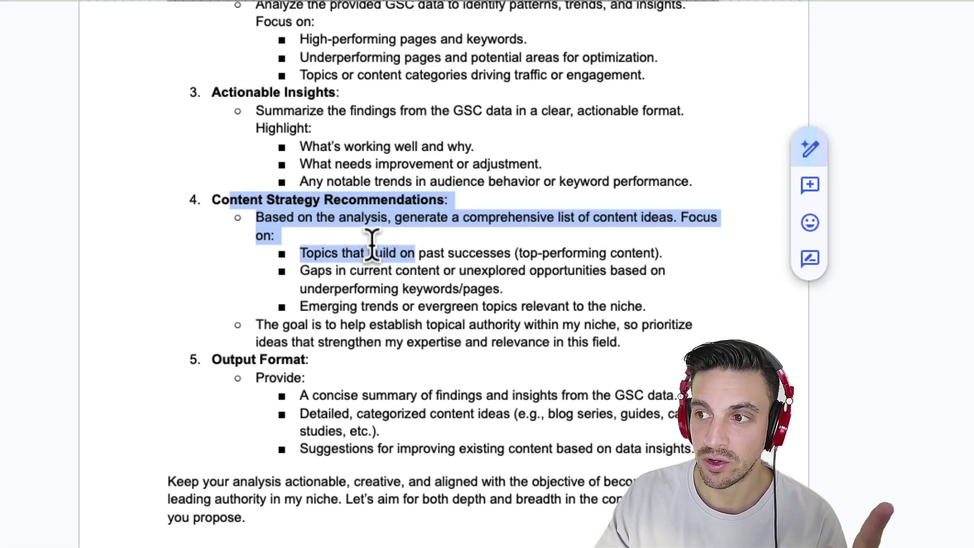
pyautogui.click(375, 252)
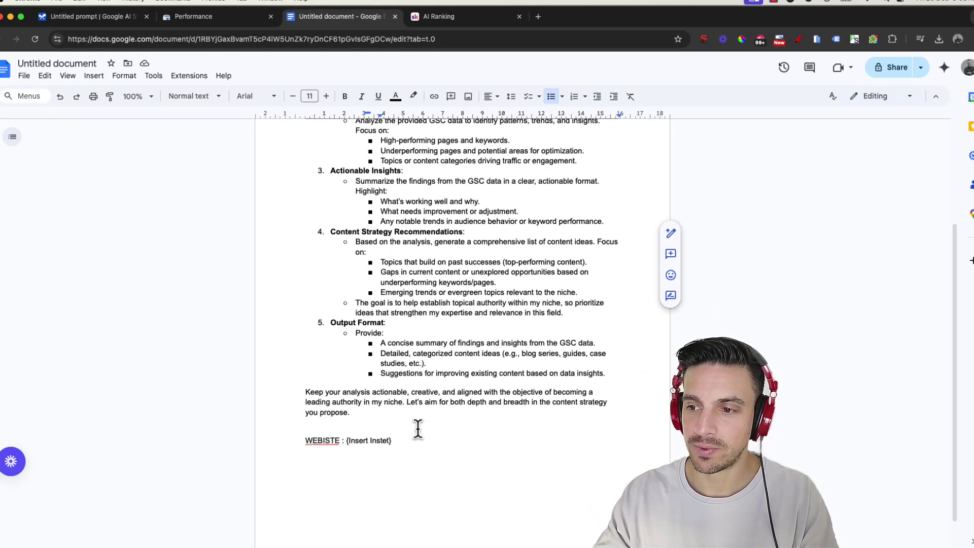
pyautogui.moveTo(413, 438); pyautogui.dragTo(296, 183)
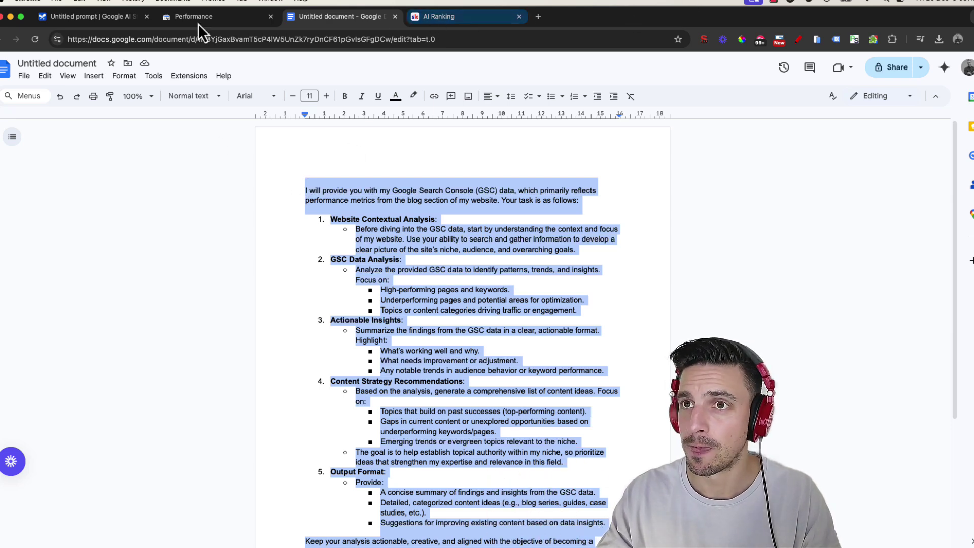
# Step: Keep Gemini 2.0 Flash Experimental as the AI Studio model
pyautogui.click(60, 21)
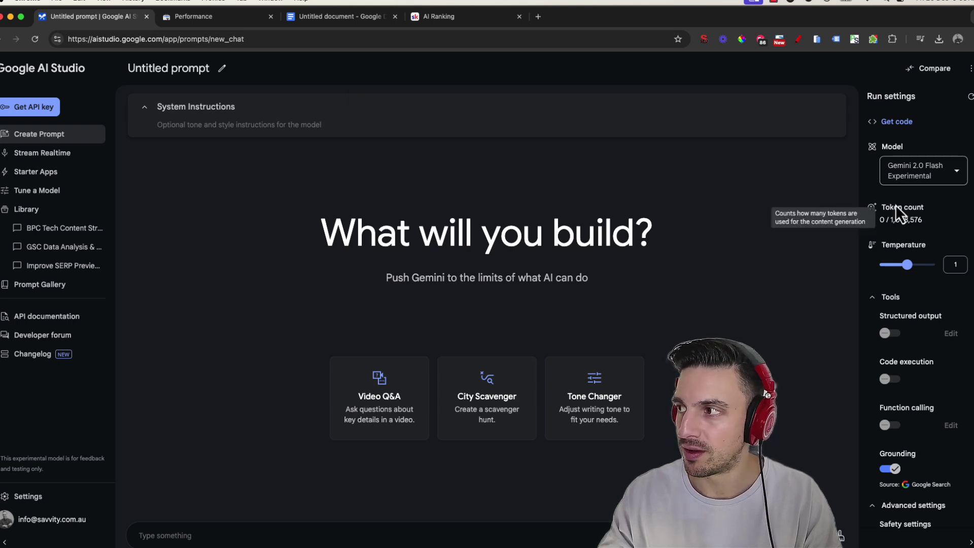
pyautogui.click(909, 173)
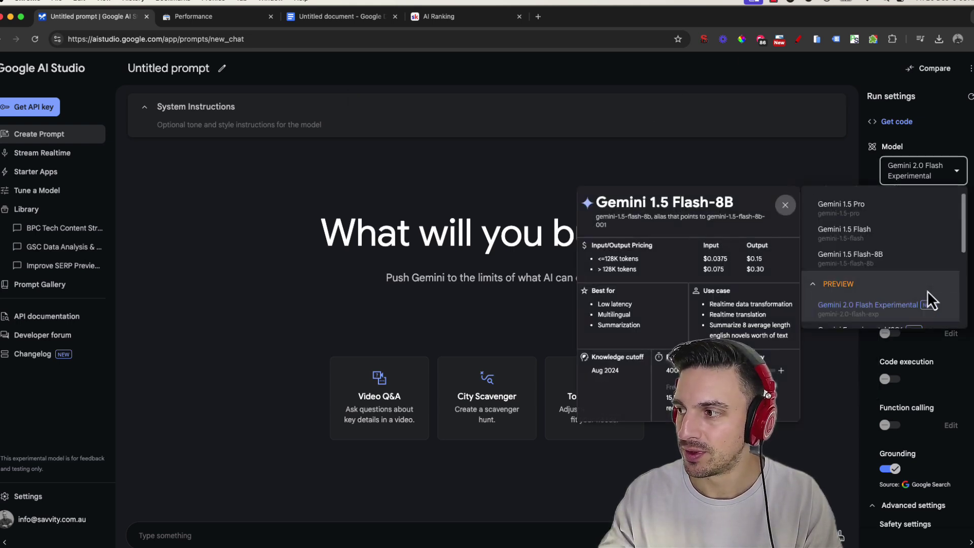
pyautogui.scroll(-2, 923, 285)
pyautogui.scroll(-3, 915, 280)
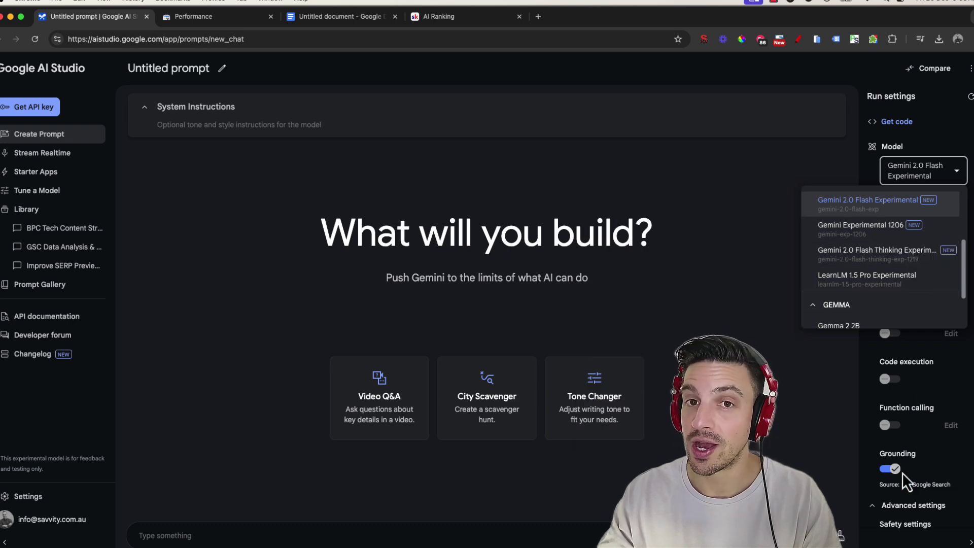
pyautogui.scroll(1, 899, 305)
pyautogui.click(902, 221)
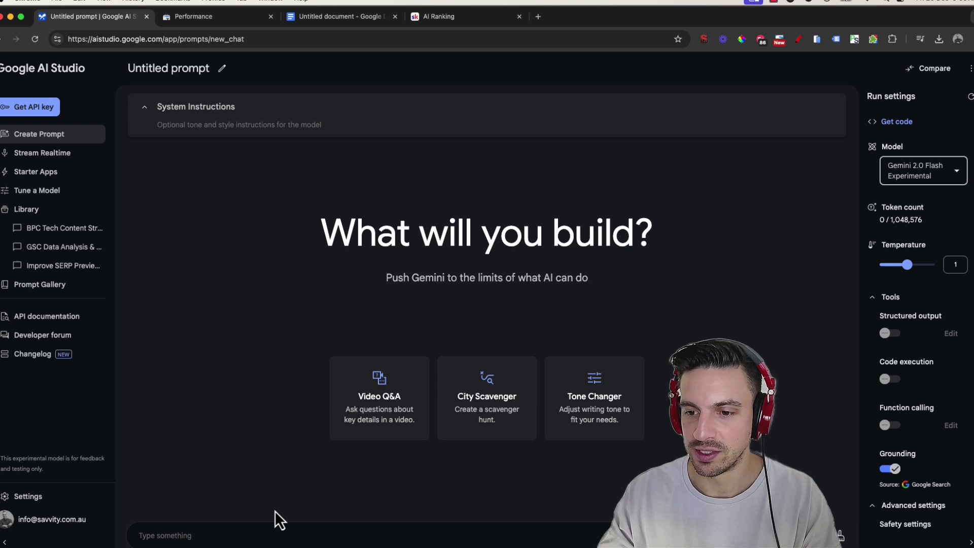
# Step: Paste the GSC analysis prompt into the prompt box, totalling 383 tokens
pyautogui.click(270, 534)
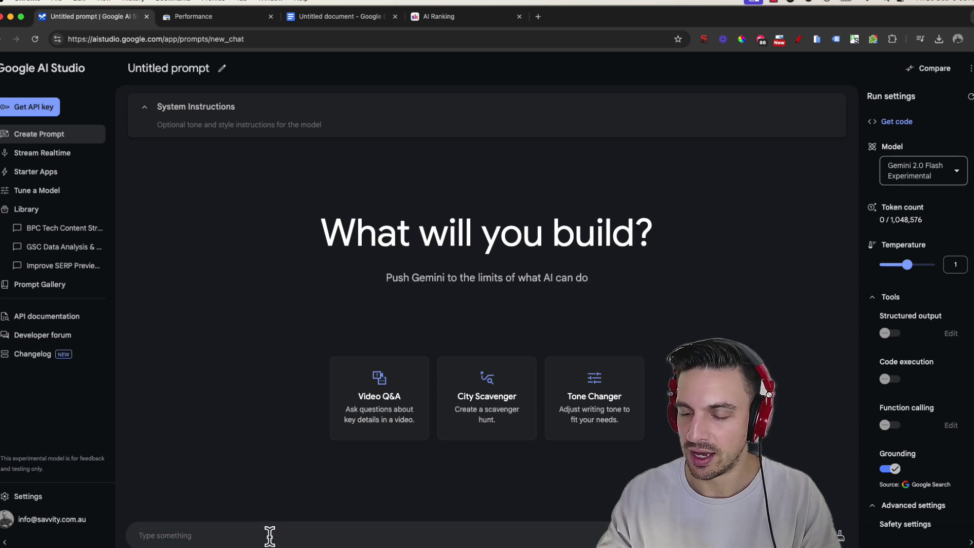
pyautogui.press('super+v')
pyautogui.scroll(-5, 334, 512)
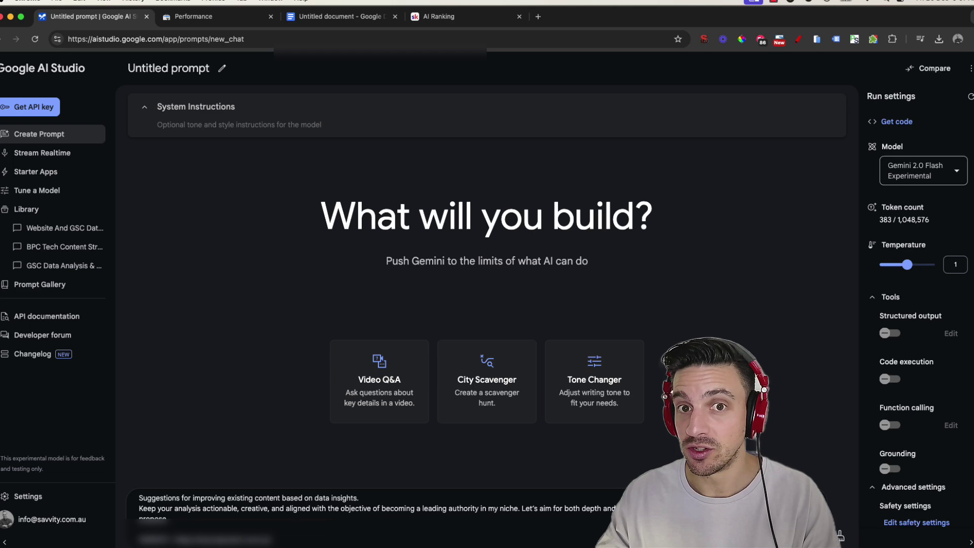
pyautogui.moveTo(507, 543)
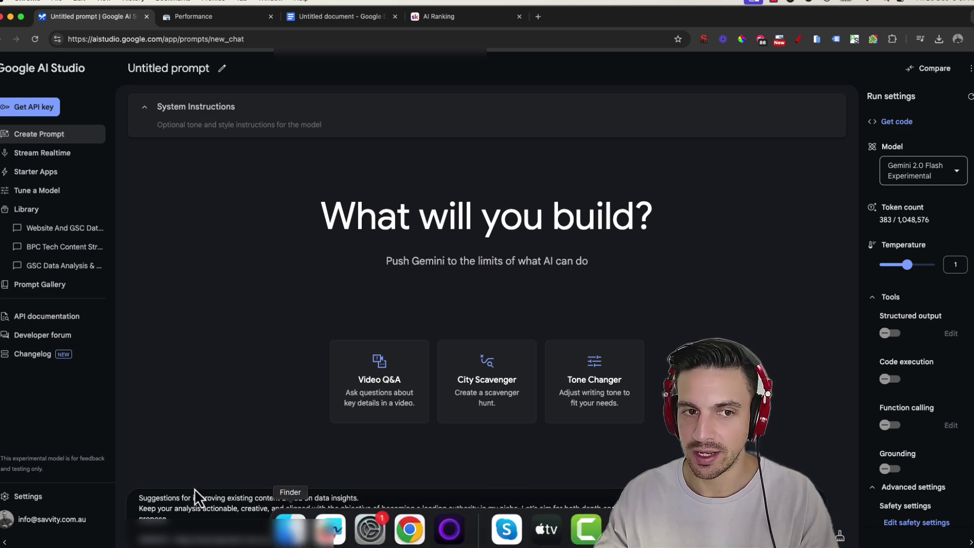
# Step: Select Search appearance.csv, Queries.csv and Pages.csv in Finder and drop them onto the prompt
pyautogui.click(290, 529)
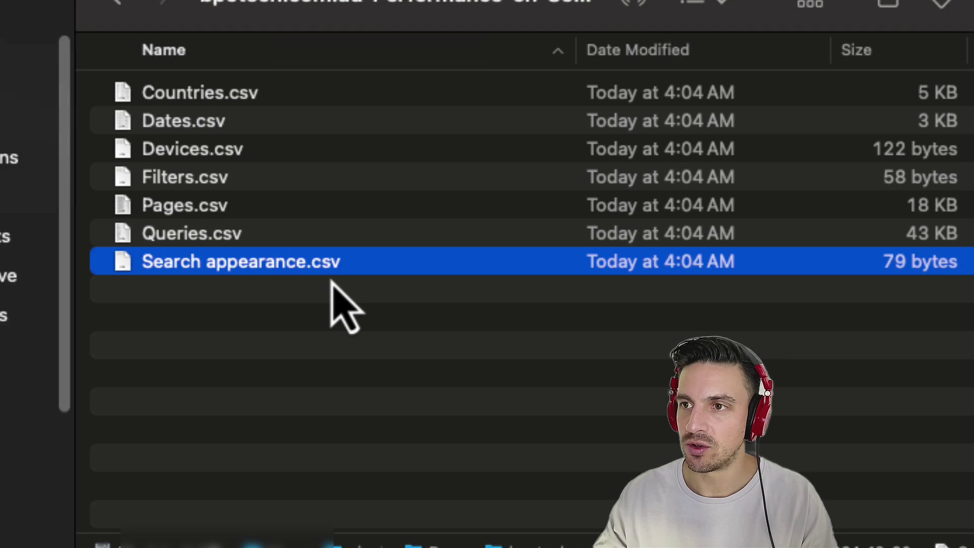
pyautogui.keyDown('shift'); pyautogui.click(272, 227); pyautogui.keyUp('shift')
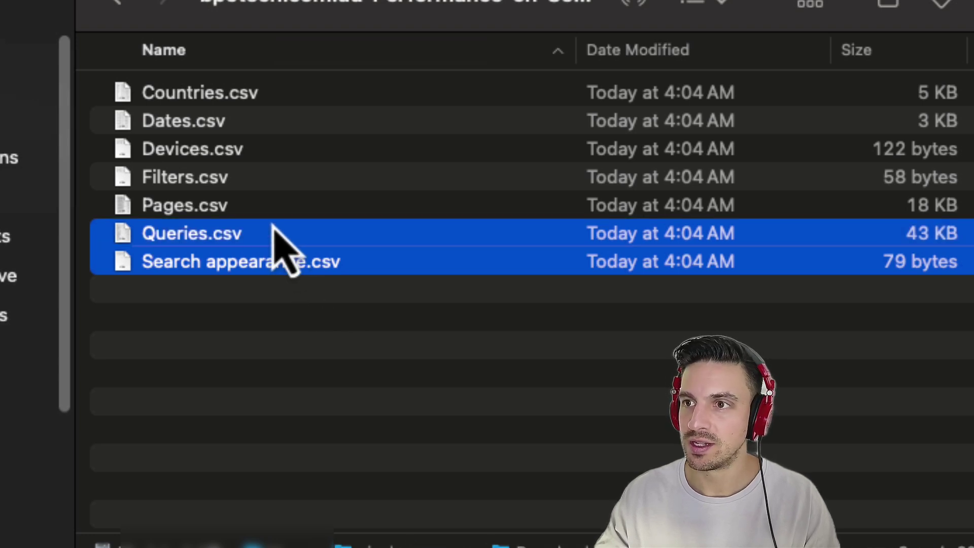
pyautogui.keyDown('shift'); pyautogui.click(265, 213); pyautogui.keyUp('shift')
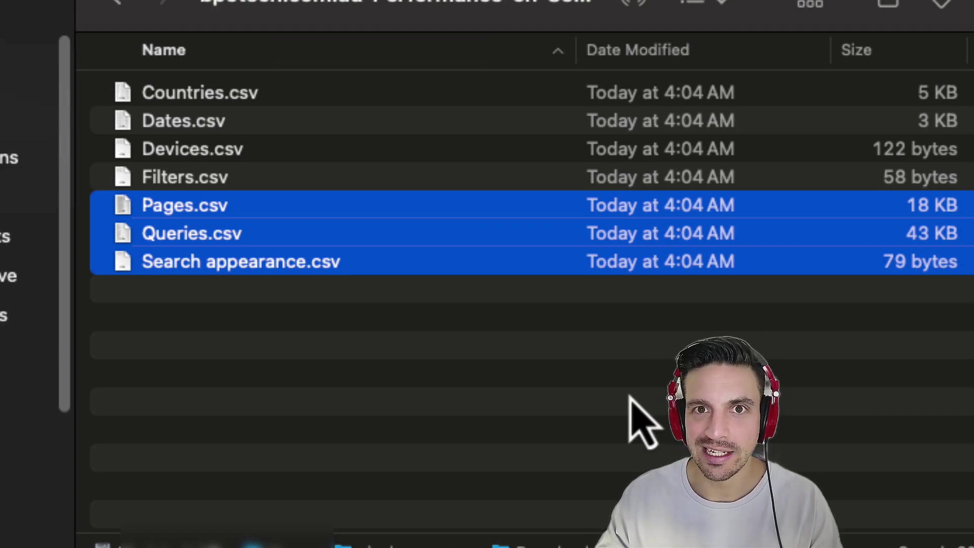
pyautogui.moveTo(558, 258); pyautogui.dragTo(710, 547)
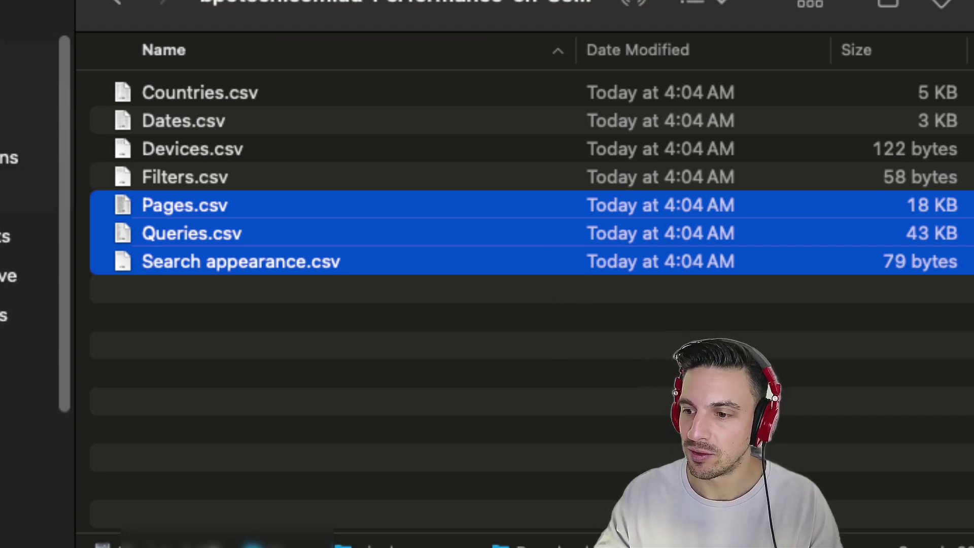
pyautogui.moveTo(516, 519); pyautogui.dragTo(515, 520)
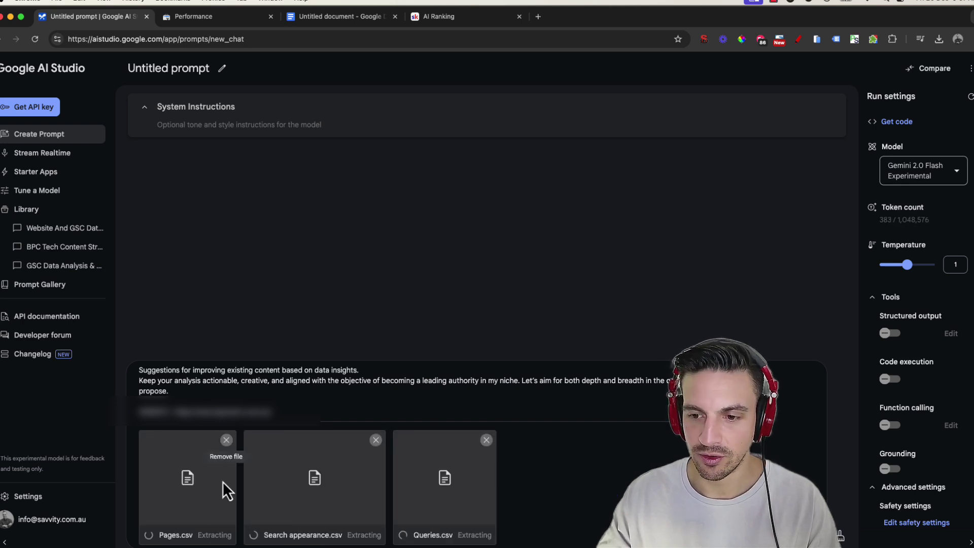
# Step: Run the prompt once the CSVs finish extracting to get Gemini's content series ideas
pyautogui.moveTo(208, 545)
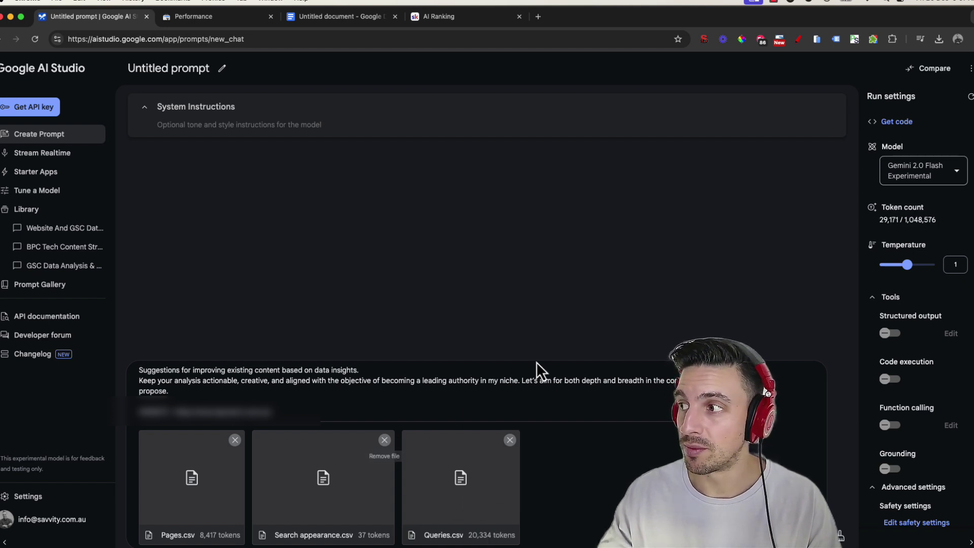
pyautogui.moveTo(930, 224)
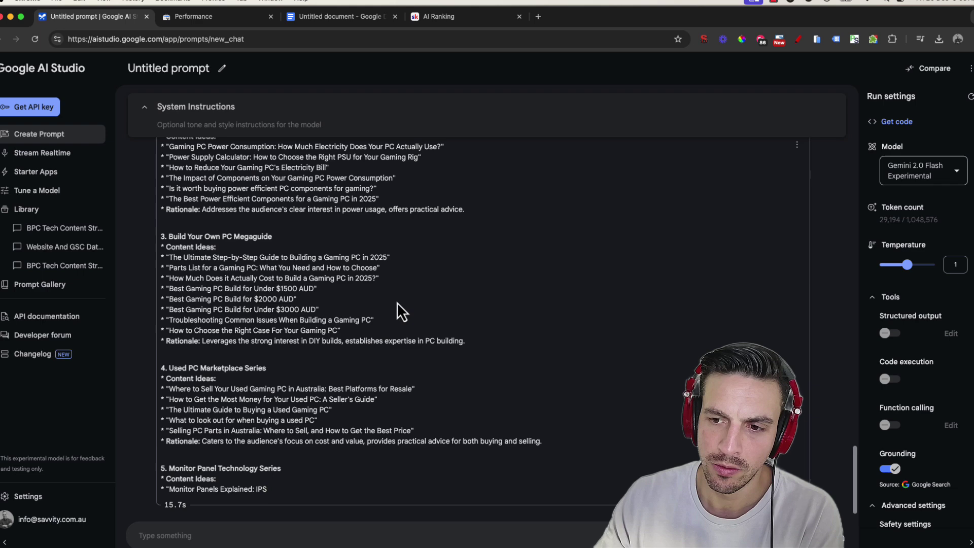
pyautogui.scroll(10, 406, 304)
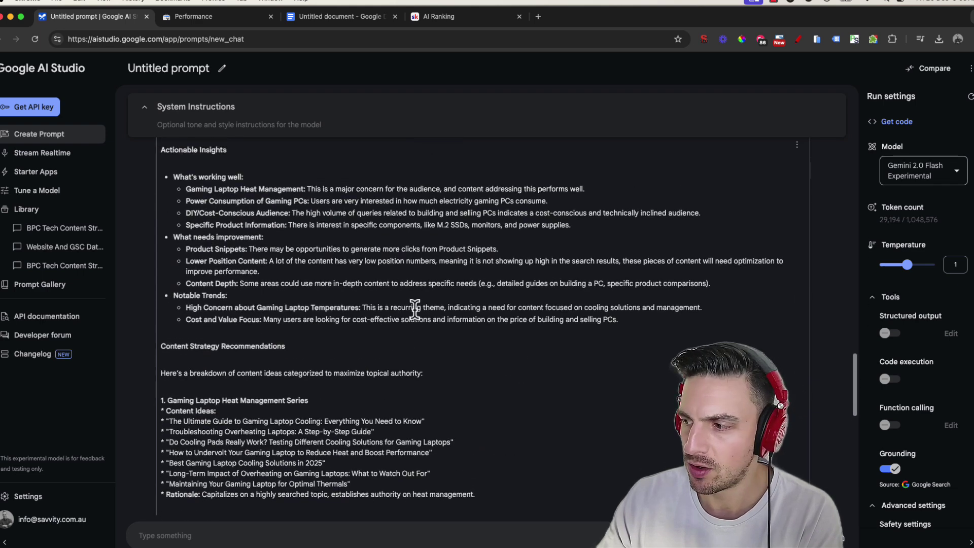
pyautogui.scroll(2, 415, 308)
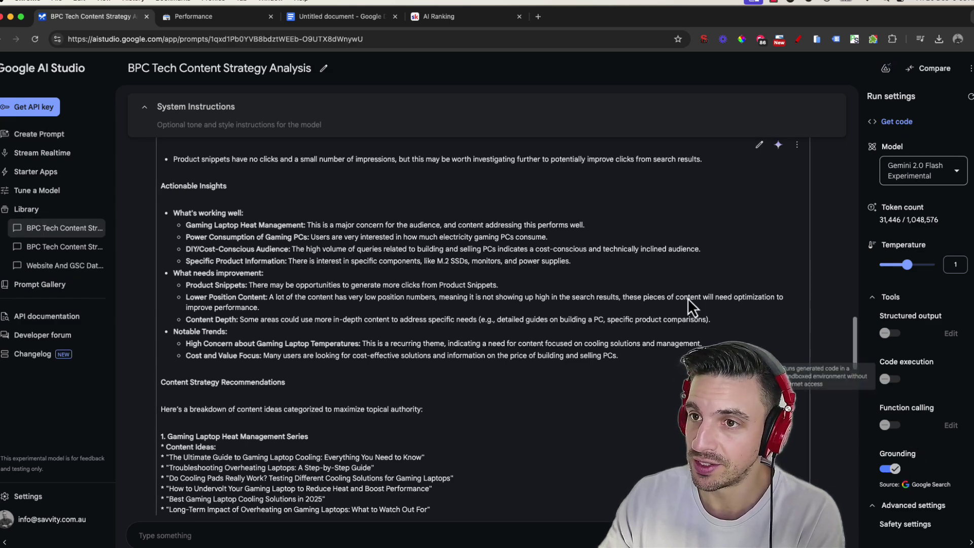
pyautogui.scroll(5, 248, 380)
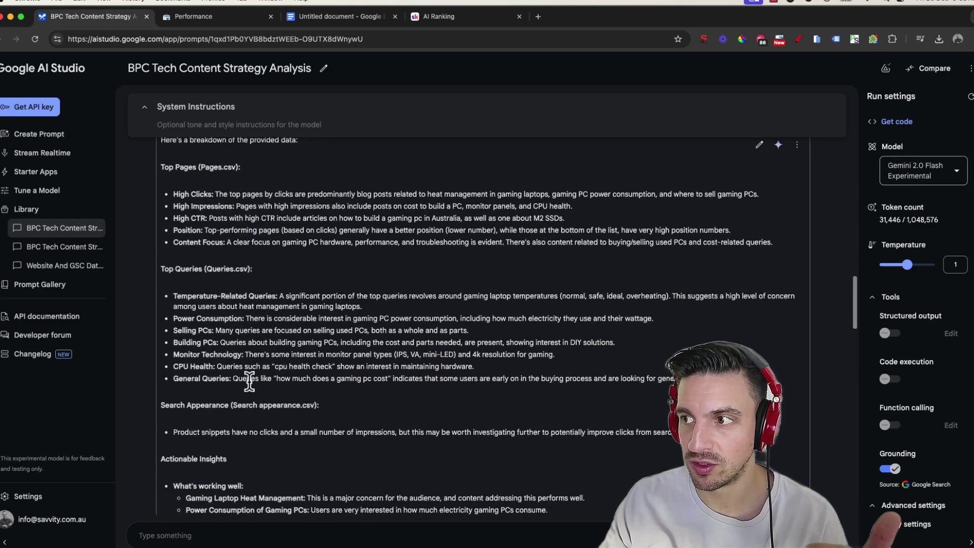
pyautogui.scroll(3, 249, 381)
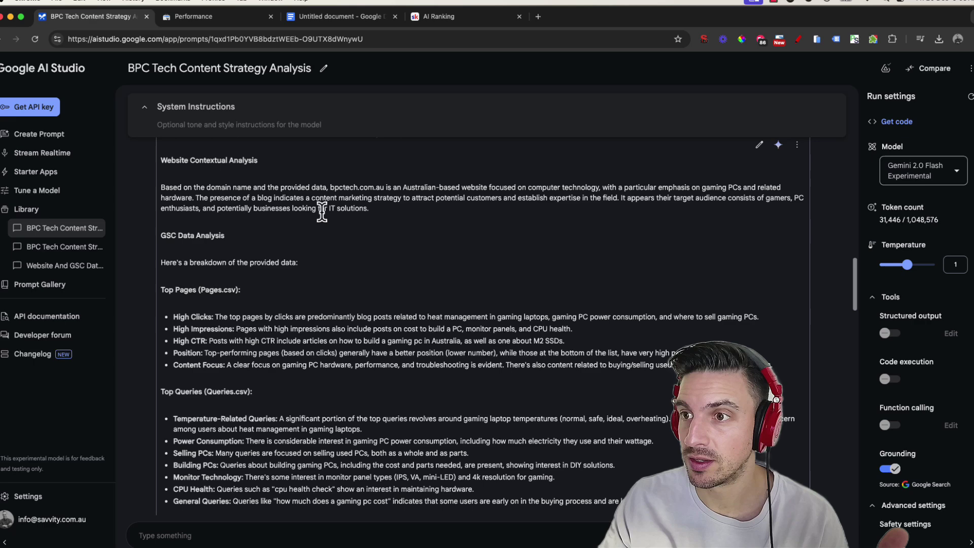
pyautogui.scroll(-1, 321, 211)
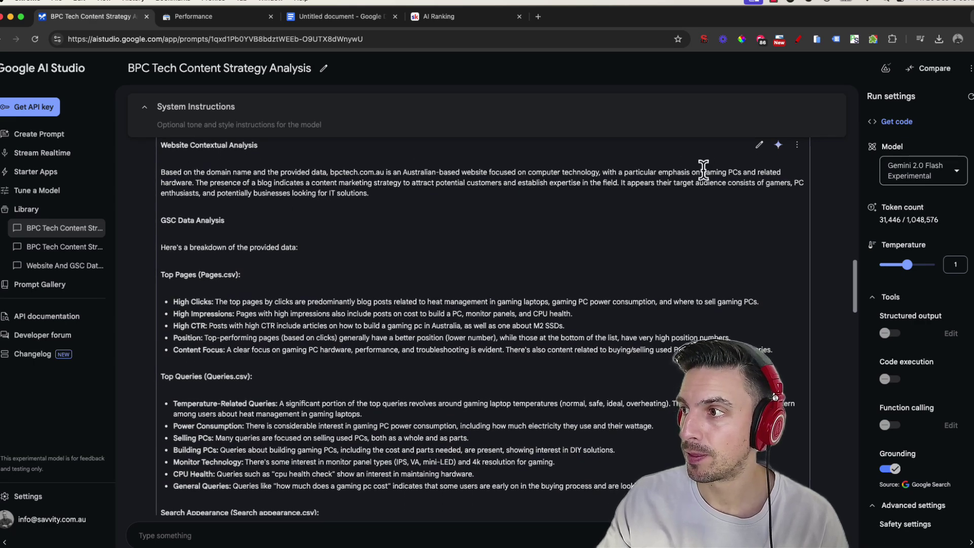
pyautogui.moveTo(600, 171); pyautogui.dragTo(720, 173)
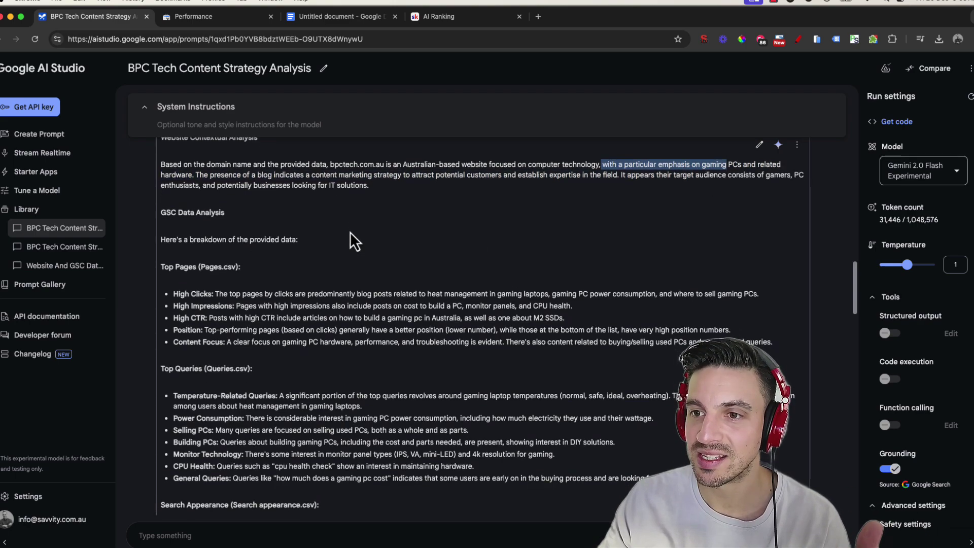
pyautogui.scroll(-5, 350, 232)
pyautogui.scroll(15, 350, 232)
pyautogui.scroll(-10, 351, 228)
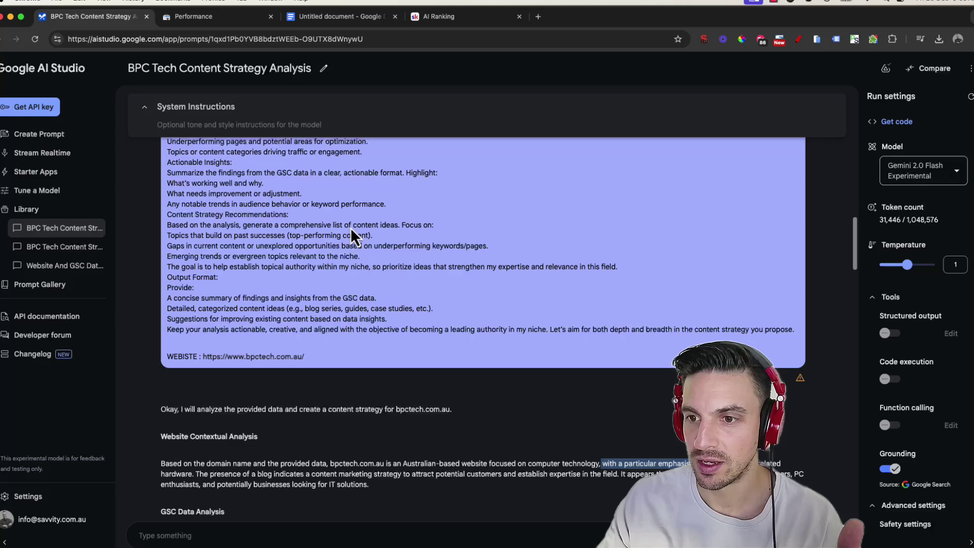
pyautogui.scroll(-3, 250, 210)
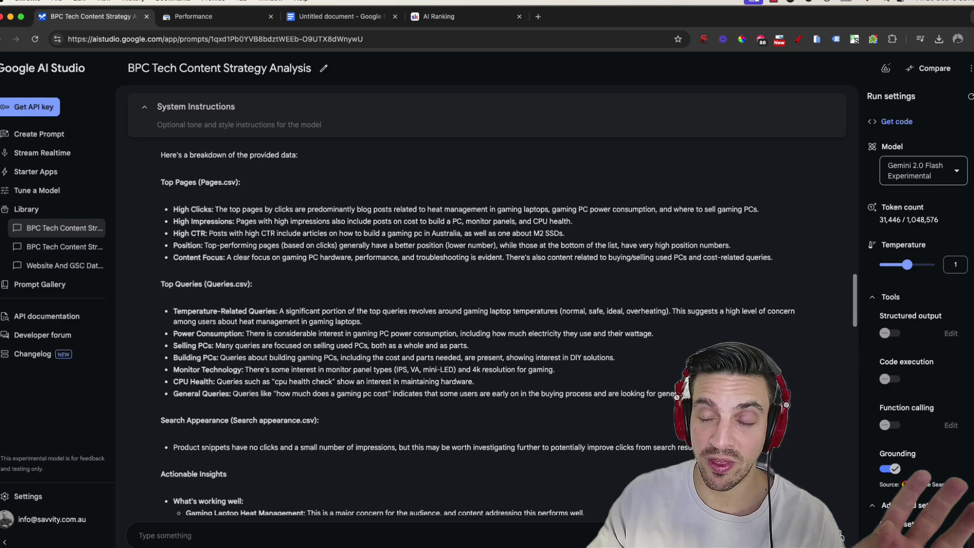
pyautogui.moveTo(507, 547)
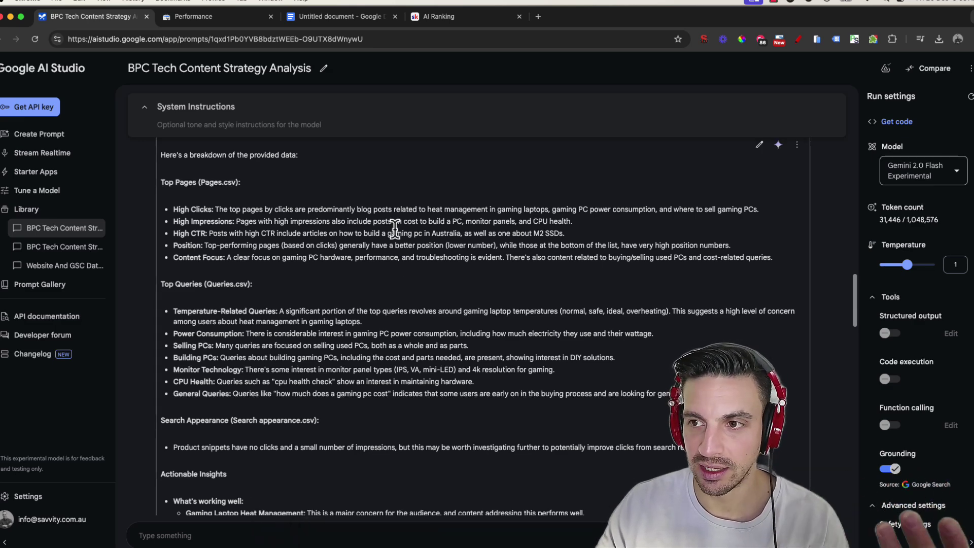
pyautogui.scroll(-1, 363, 287)
pyautogui.scroll(-2, 356, 279)
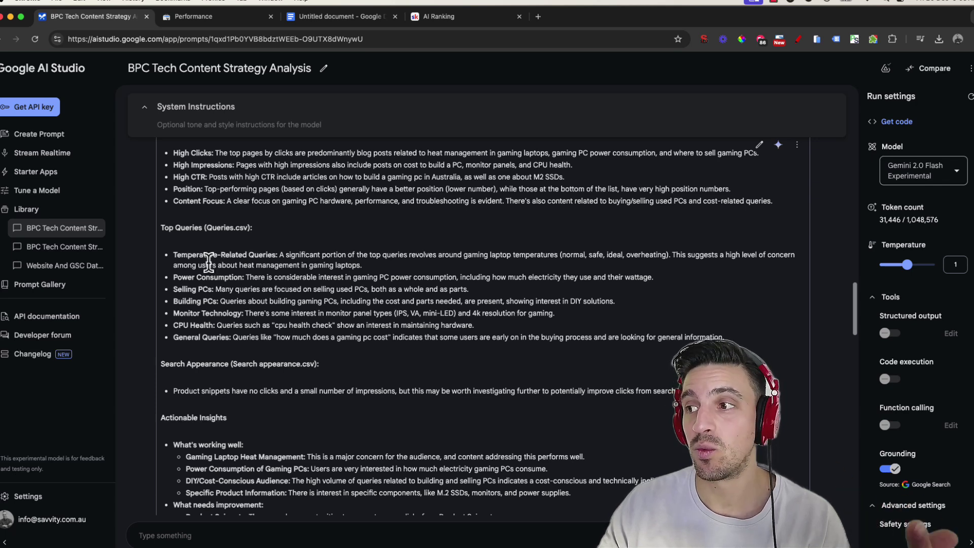
pyautogui.moveTo(213, 256); pyautogui.dragTo(246, 300)
pyautogui.click(246, 300)
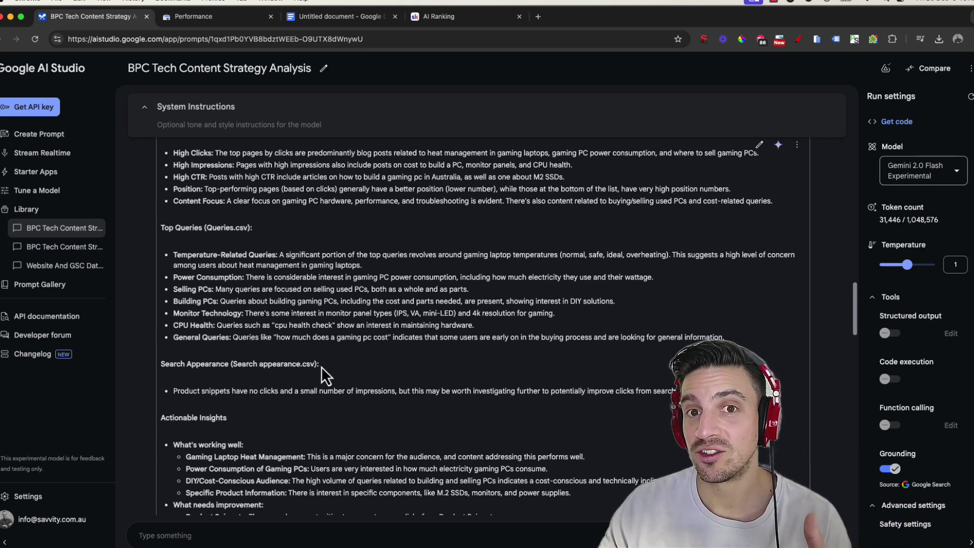
pyautogui.scroll(-4, 334, 371)
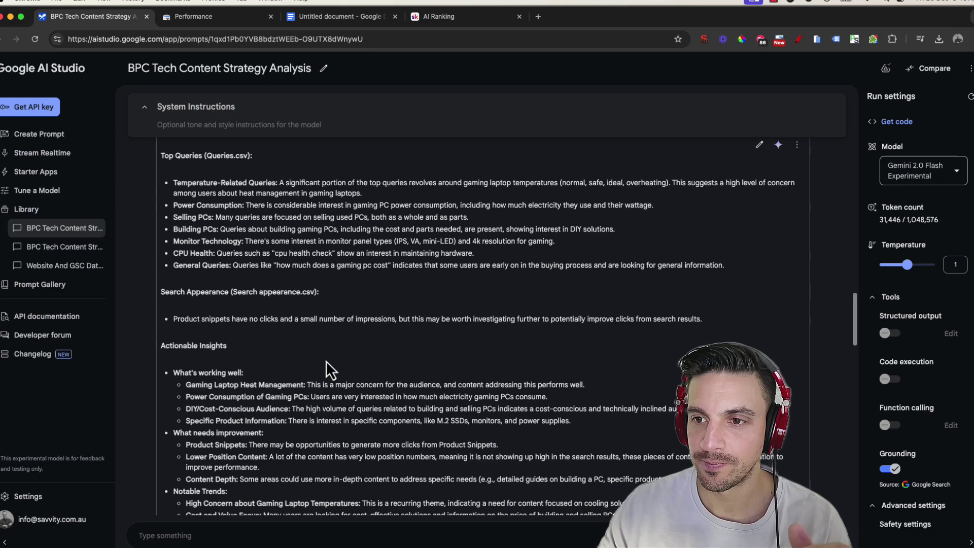
pyautogui.scroll(-4, 318, 337)
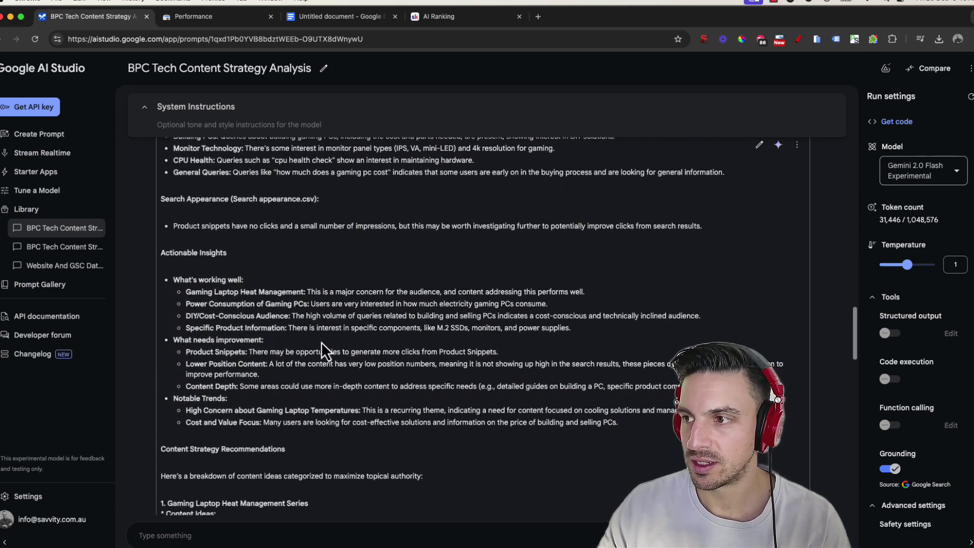
pyautogui.scroll(-1, 327, 346)
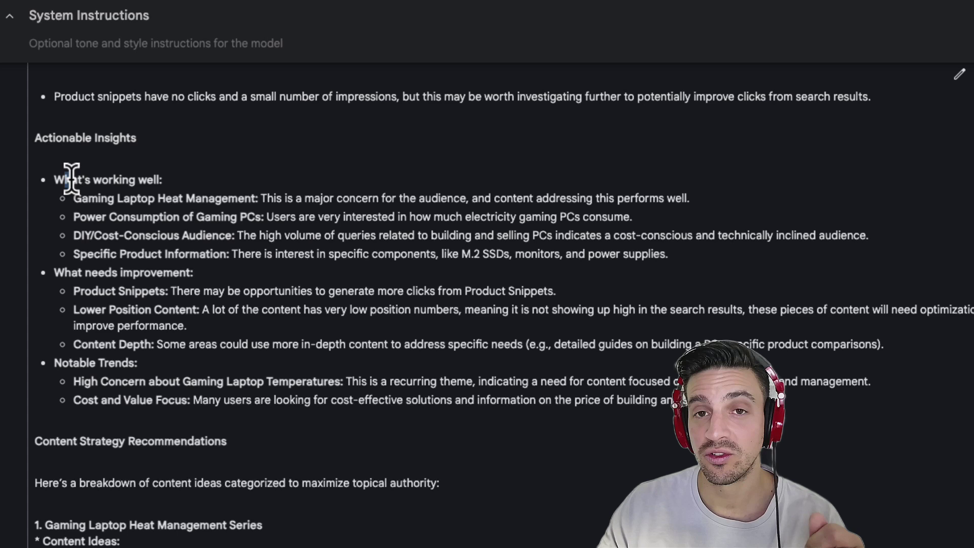
# Step: Highlight the What's working well heading and the gaming laptop temperature trend in the reply
pyautogui.moveTo(56, 180); pyautogui.dragTo(186, 188)
pyautogui.click(196, 196)
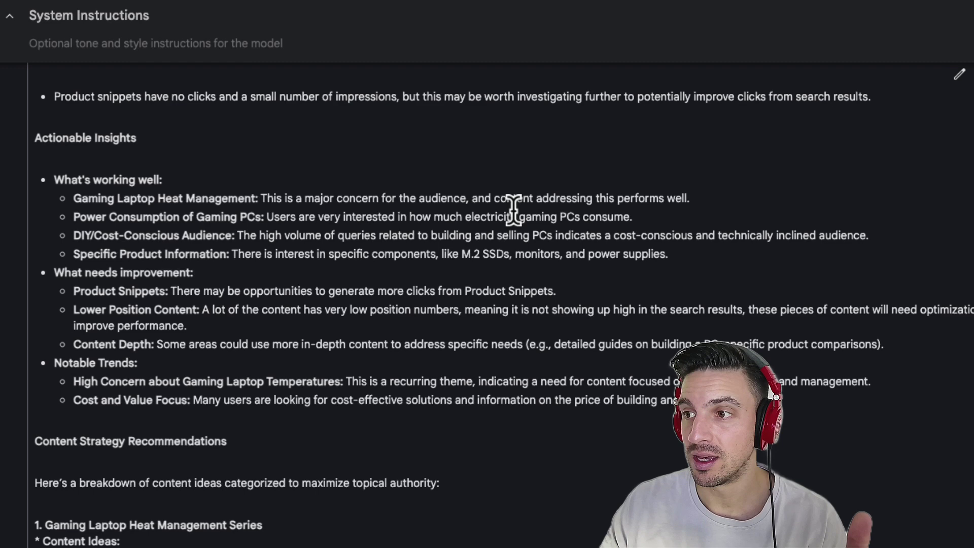
pyautogui.scroll(-1, 642, 223)
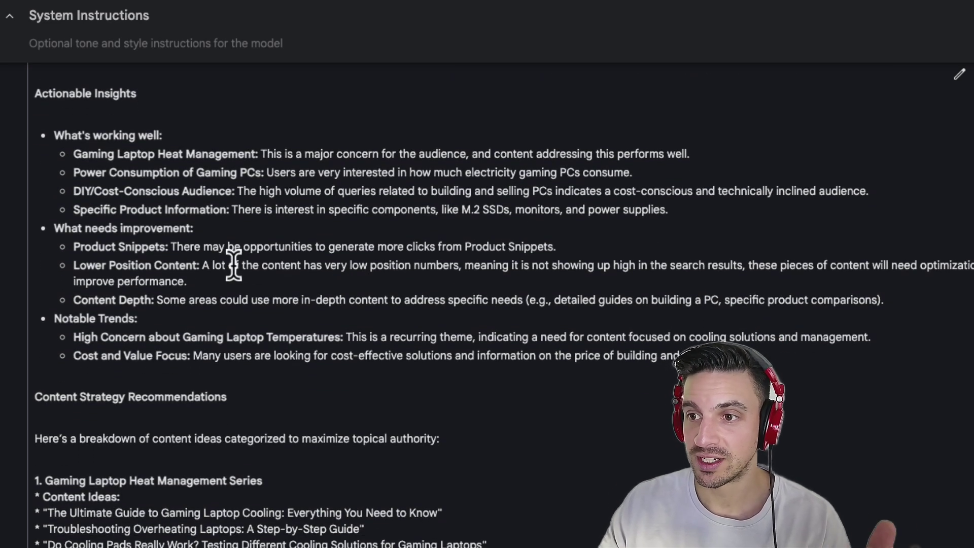
pyautogui.scroll(-1, 243, 273)
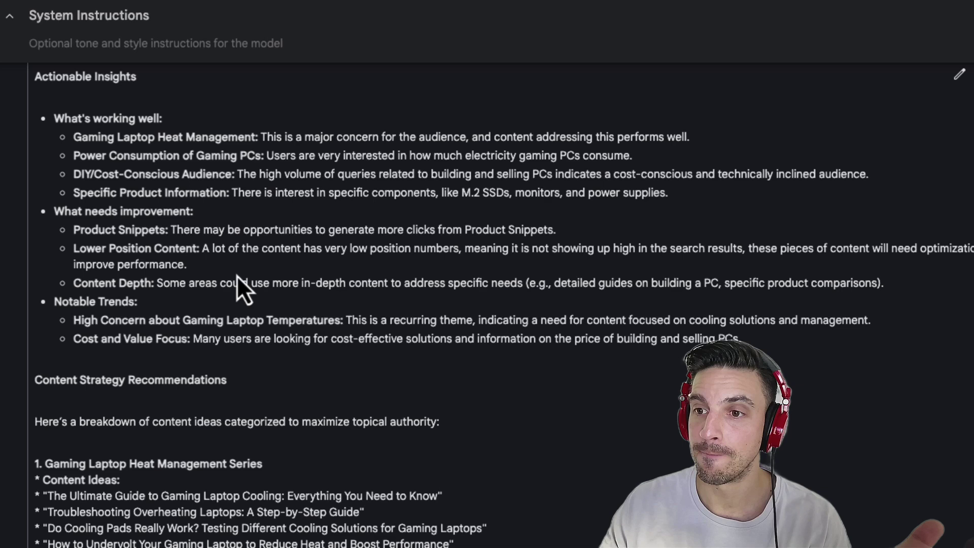
pyautogui.scroll(-2, 236, 276)
pyautogui.moveTo(108, 250); pyautogui.dragTo(250, 252)
# Step: Highlight Content Strategy Recommendations and reach the Gaming Laptop Heat Management and Power Consumption ideas
pyautogui.scroll(-3, 250, 252)
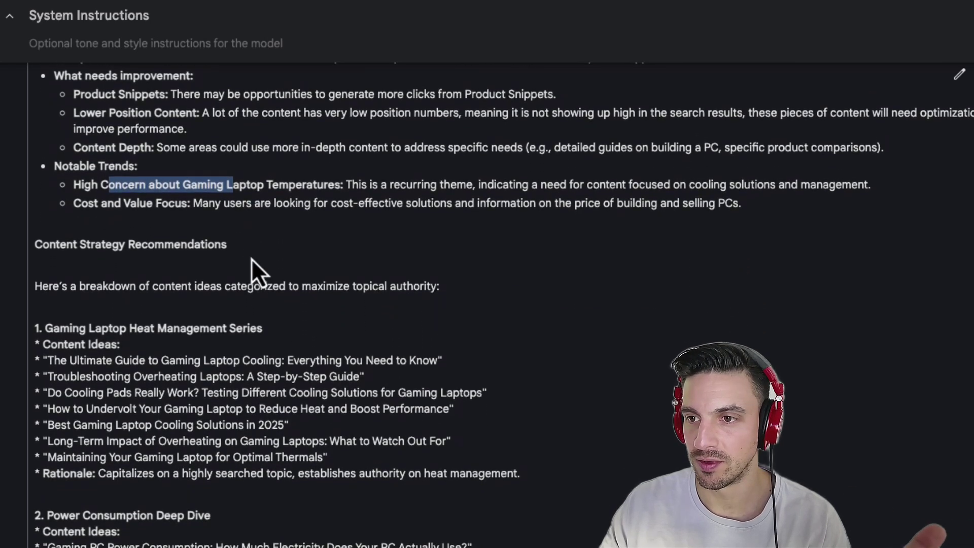
pyautogui.scroll(-7, 203, 282)
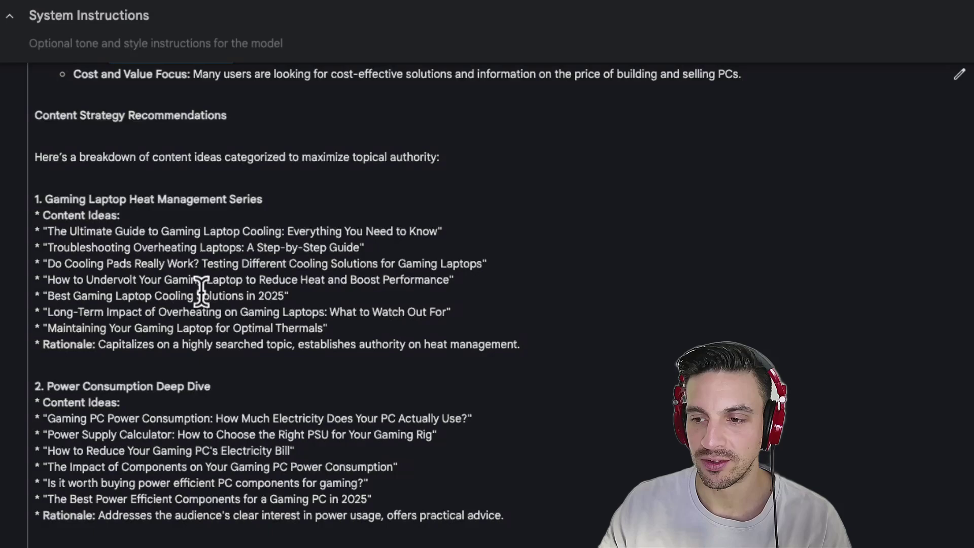
pyautogui.scroll(10, 203, 292)
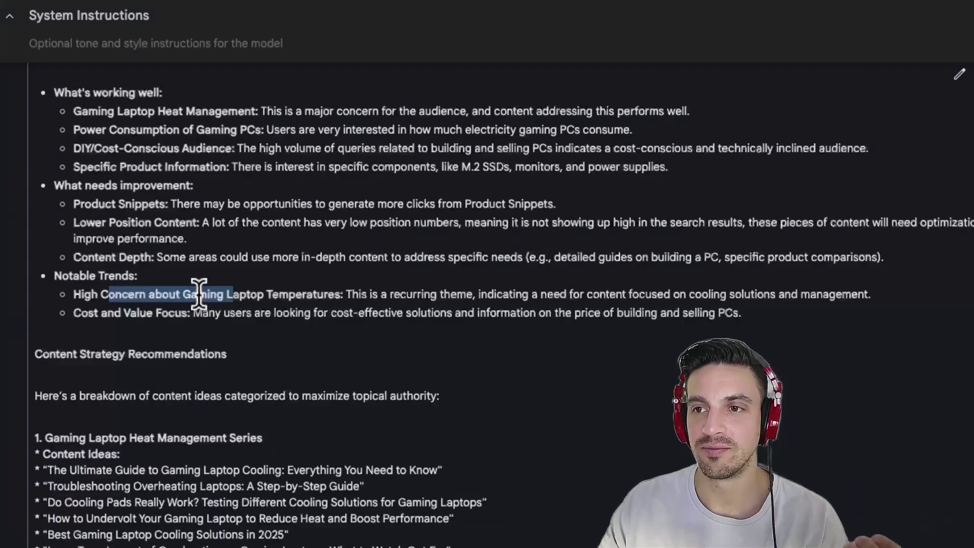
pyautogui.scroll(-7, 198, 292)
pyautogui.scroll(3, 200, 294)
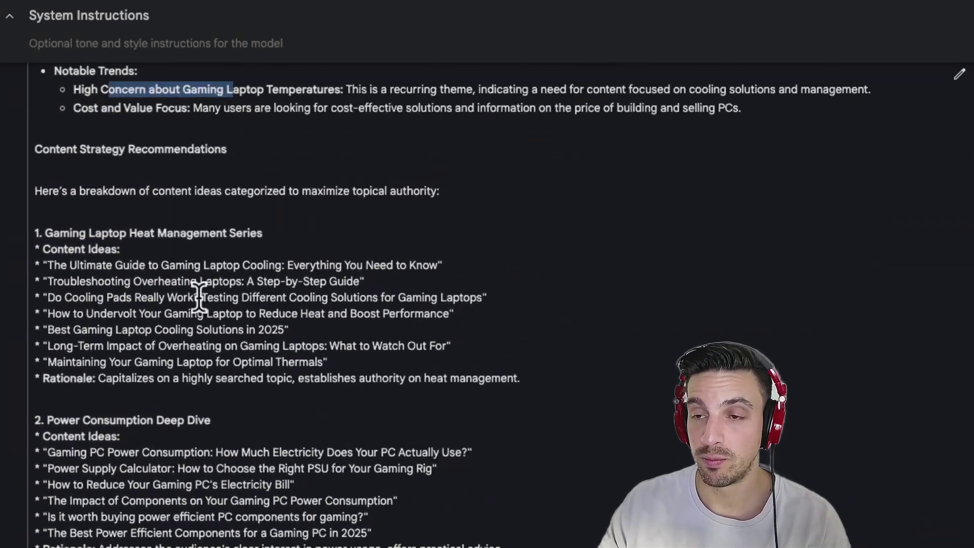
pyautogui.moveTo(35, 167); pyautogui.dragTo(211, 202)
pyautogui.click(212, 207)
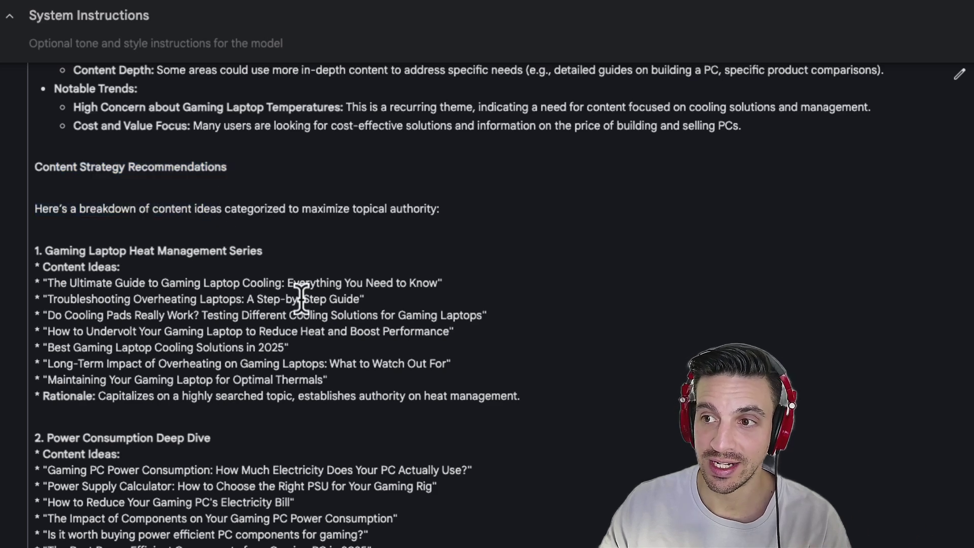
pyautogui.scroll(-3, 304, 302)
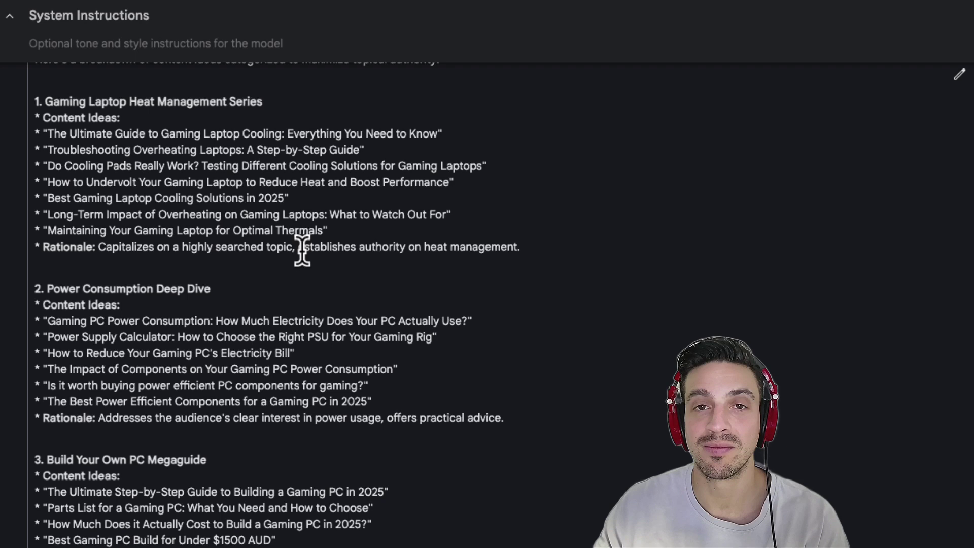
pyautogui.scroll(-4, 394, 385)
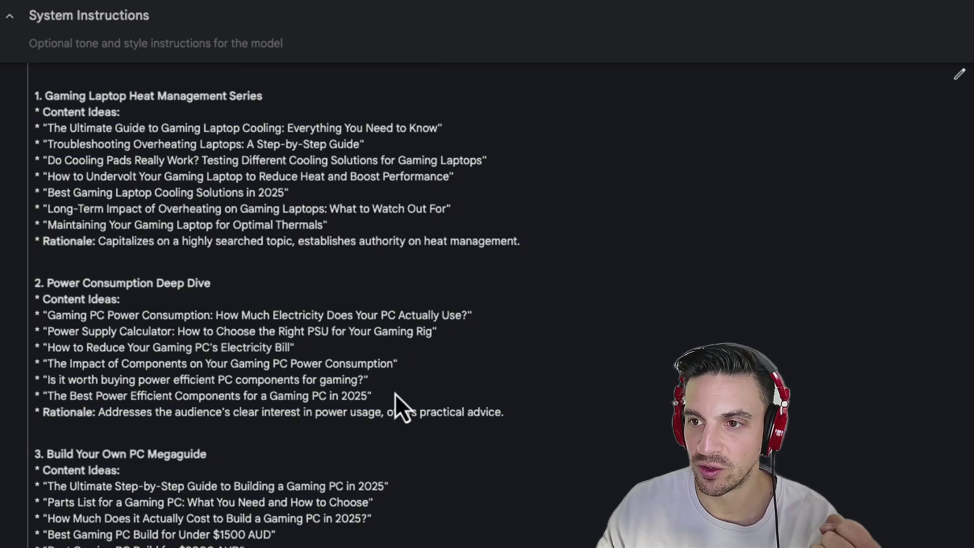
pyautogui.scroll(1, 386, 355)
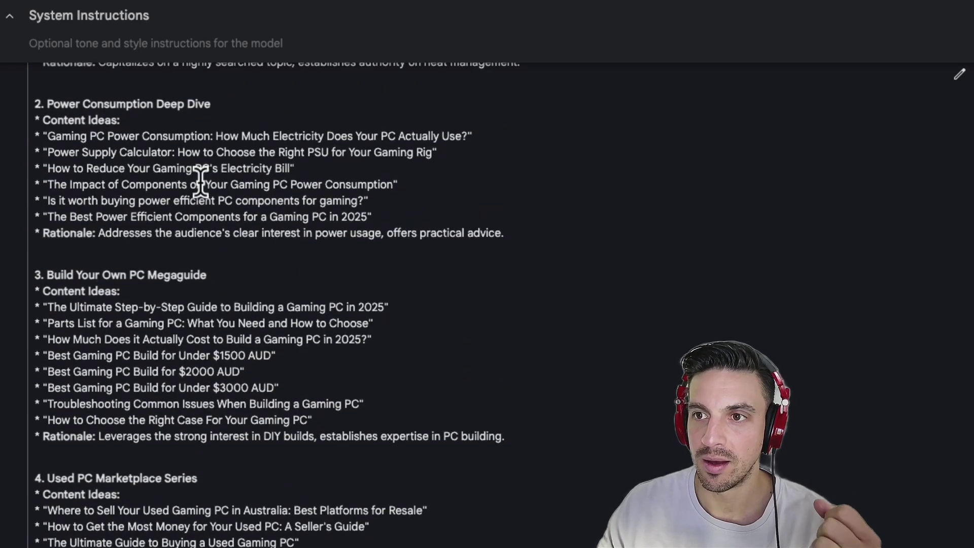
pyautogui.scroll(-1, 208, 213)
pyautogui.scroll(-2, 200, 284)
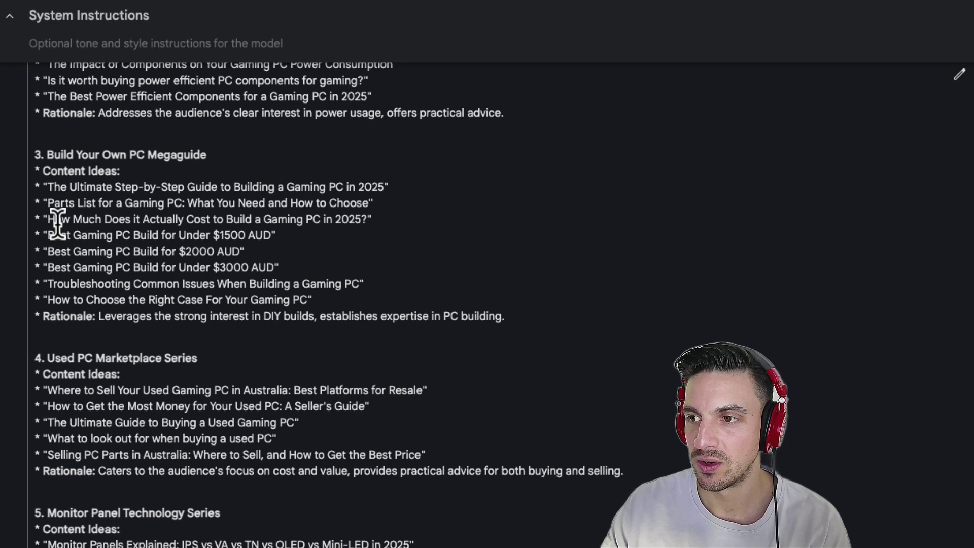
pyautogui.moveTo(56, 235); pyautogui.dragTo(219, 254)
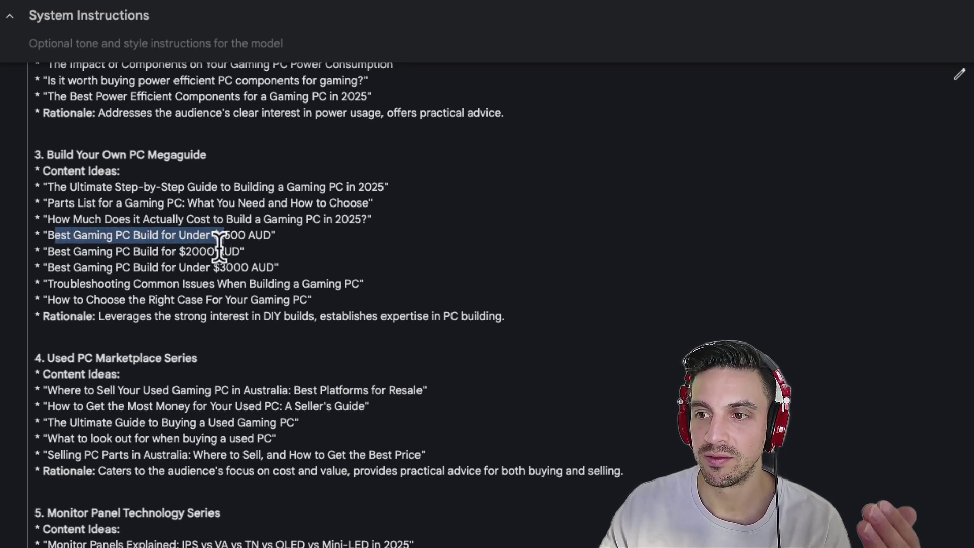
pyautogui.click(219, 257)
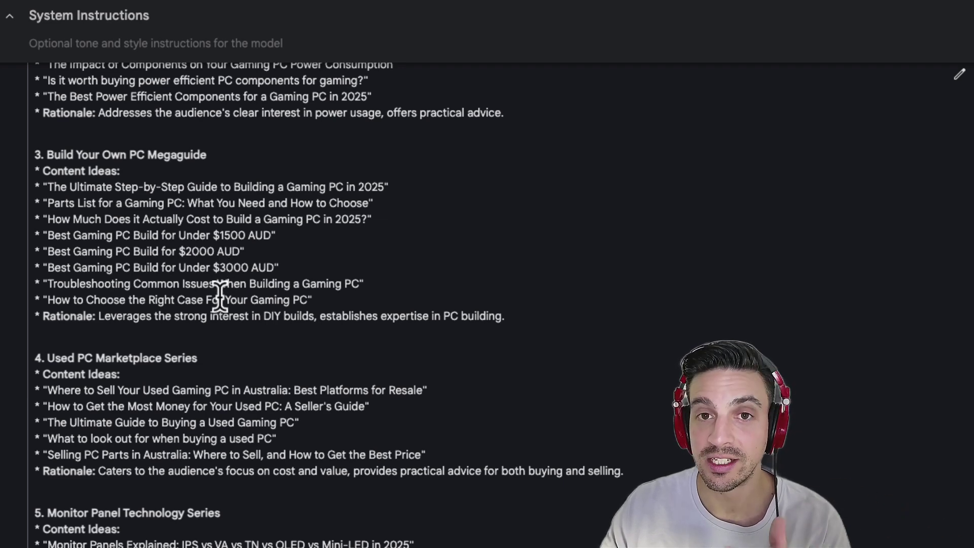
pyautogui.scroll(-1, 220, 297)
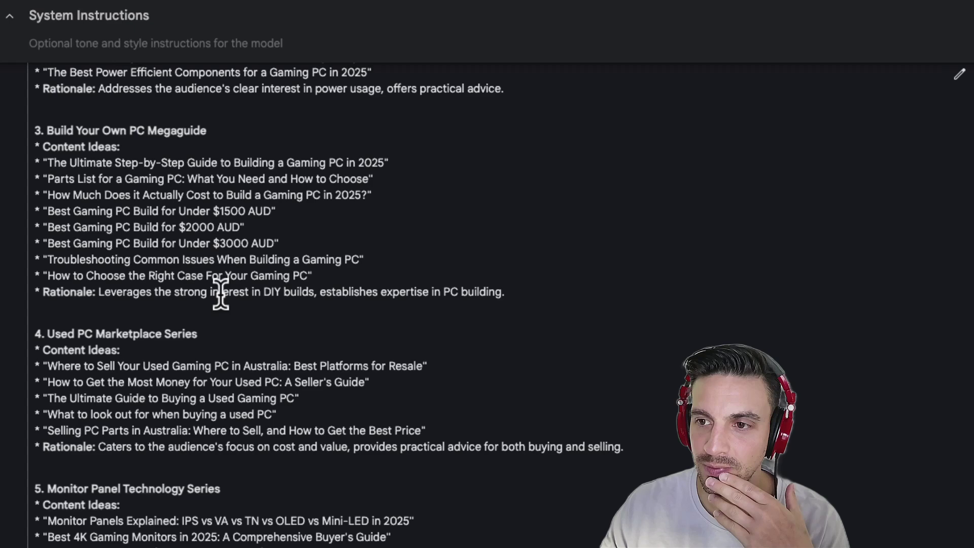
pyautogui.scroll(-5, 221, 296)
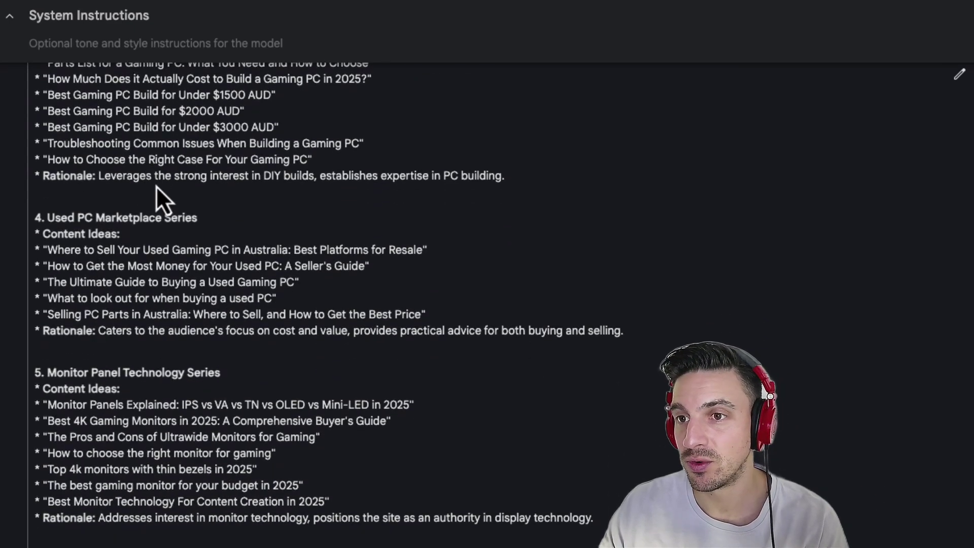
pyautogui.scroll(-2, 159, 205)
pyautogui.scroll(-1, 157, 211)
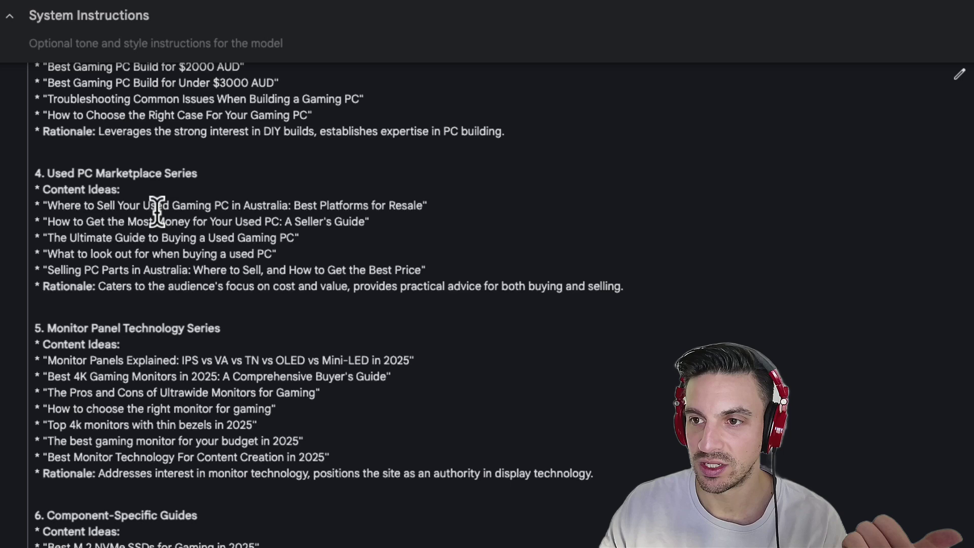
pyautogui.scroll(-1, 159, 205)
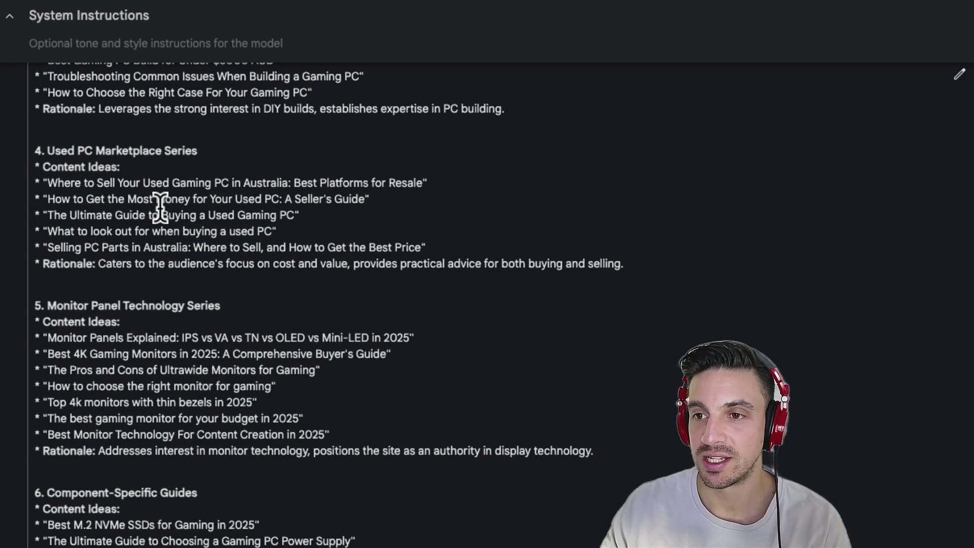
pyautogui.scroll(-5, 159, 205)
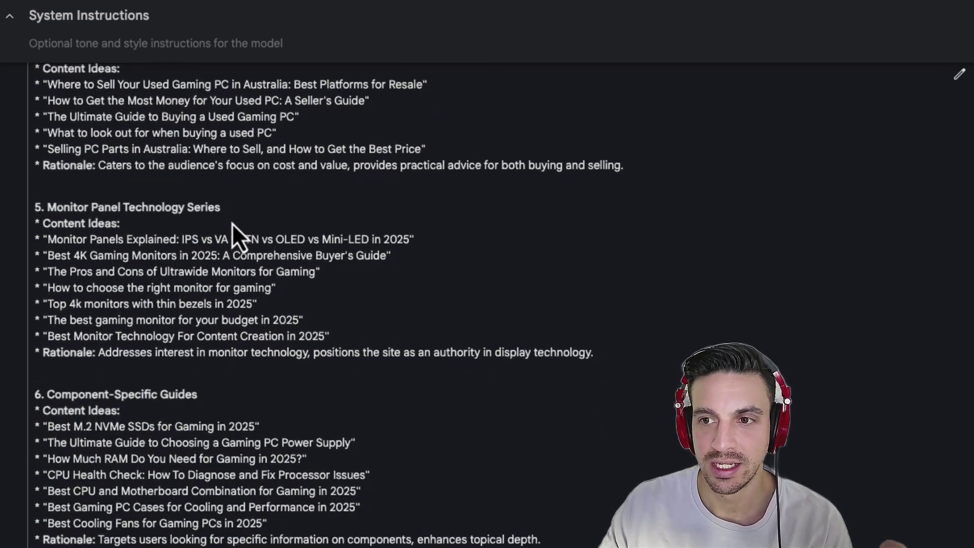
pyautogui.scroll(-1, 232, 223)
pyautogui.moveTo(47, 179); pyautogui.dragTo(276, 293)
pyautogui.click(243, 255)
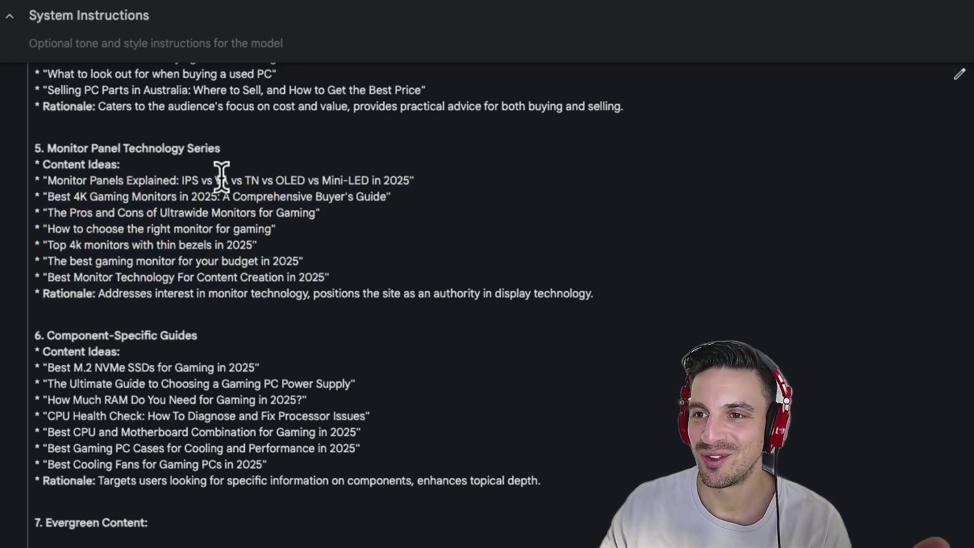
pyautogui.moveTo(103, 182); pyautogui.dragTo(191, 196)
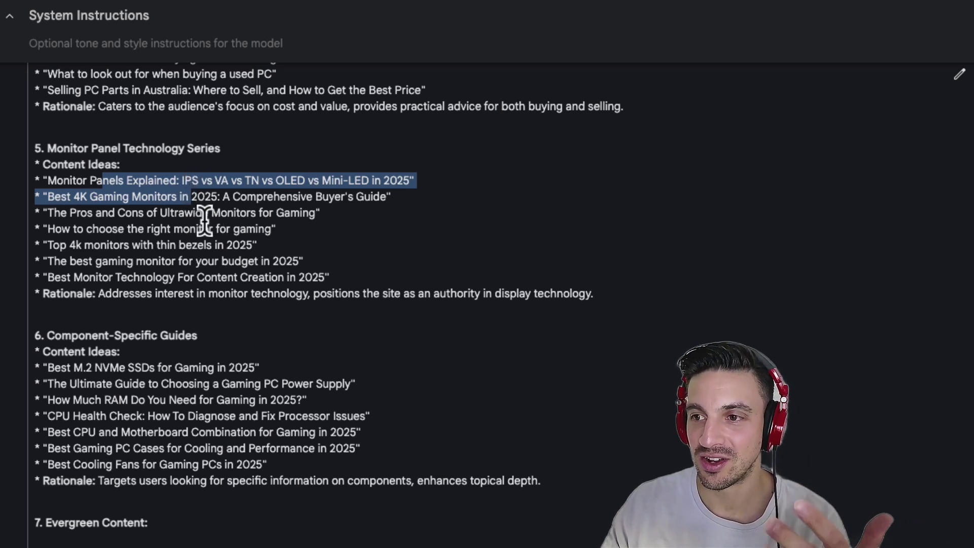
pyautogui.scroll(-3, 206, 192)
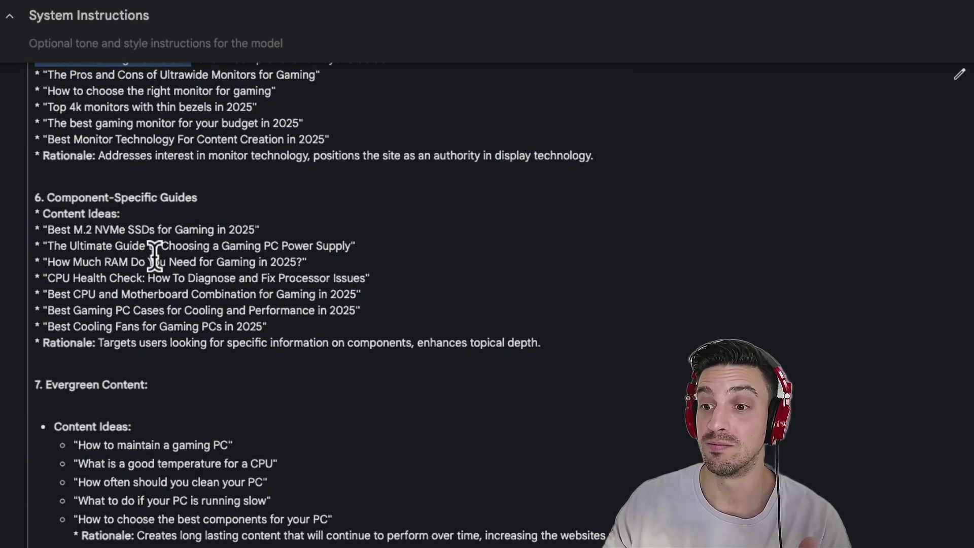
pyautogui.scroll(-1, 143, 246)
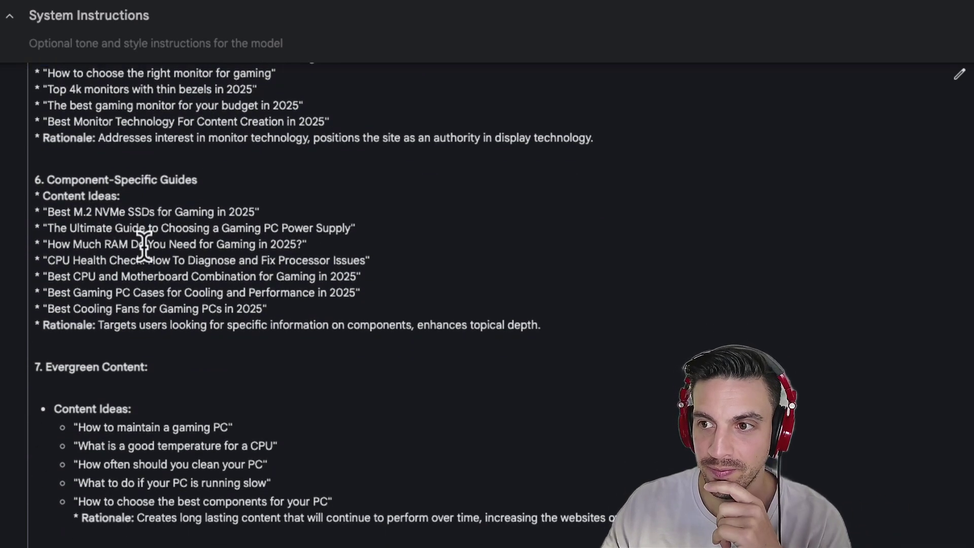
pyautogui.moveTo(337, 324); pyautogui.dragTo(120, 206)
pyautogui.scroll(-4, 121, 213)
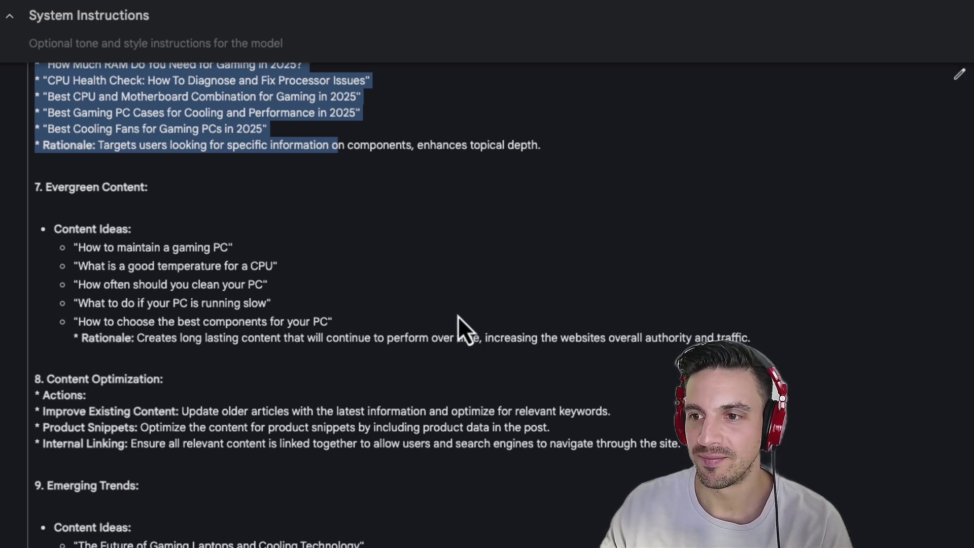
pyautogui.scroll(-1, 285, 351)
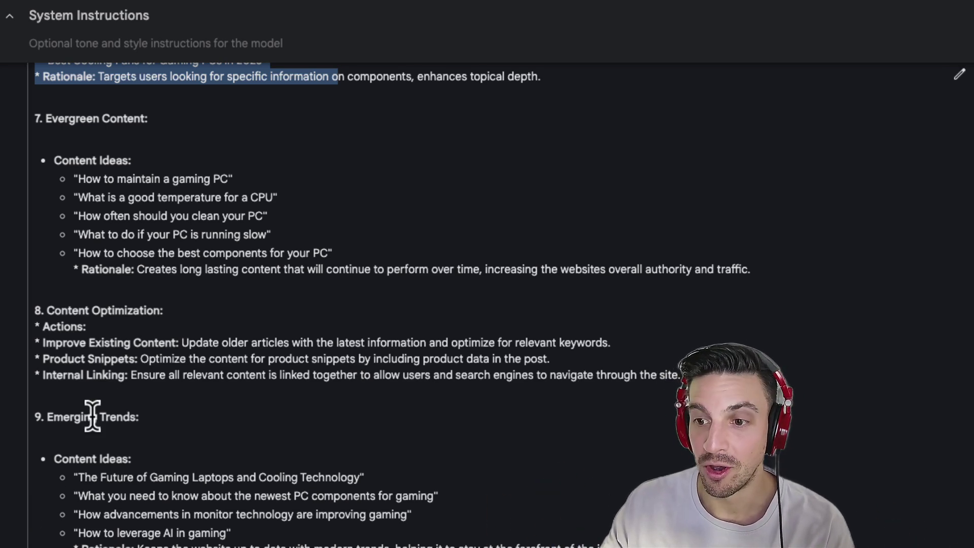
pyautogui.moveTo(75, 477); pyautogui.dragTo(449, 535)
pyautogui.click(75, 530)
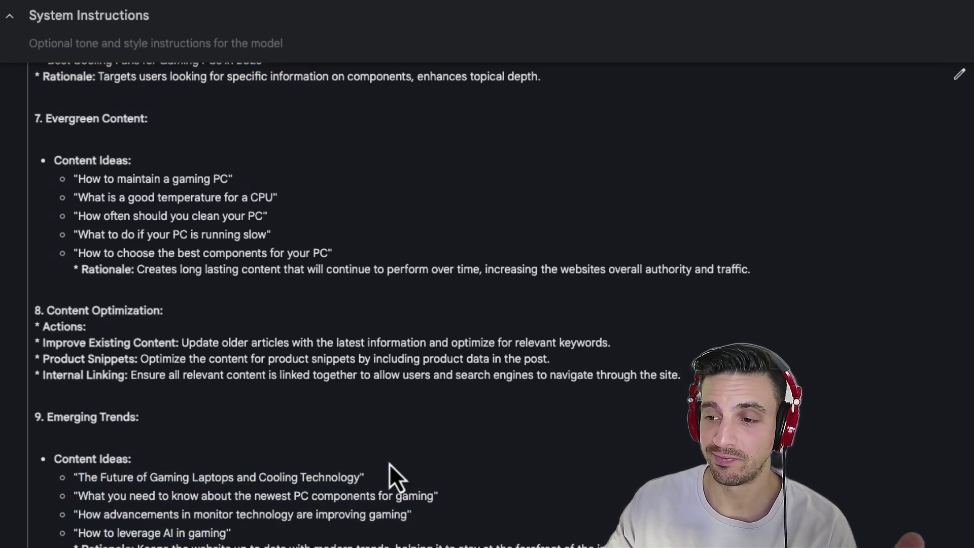
pyautogui.scroll(3, 471, 473)
pyautogui.scroll(-3, 477, 480)
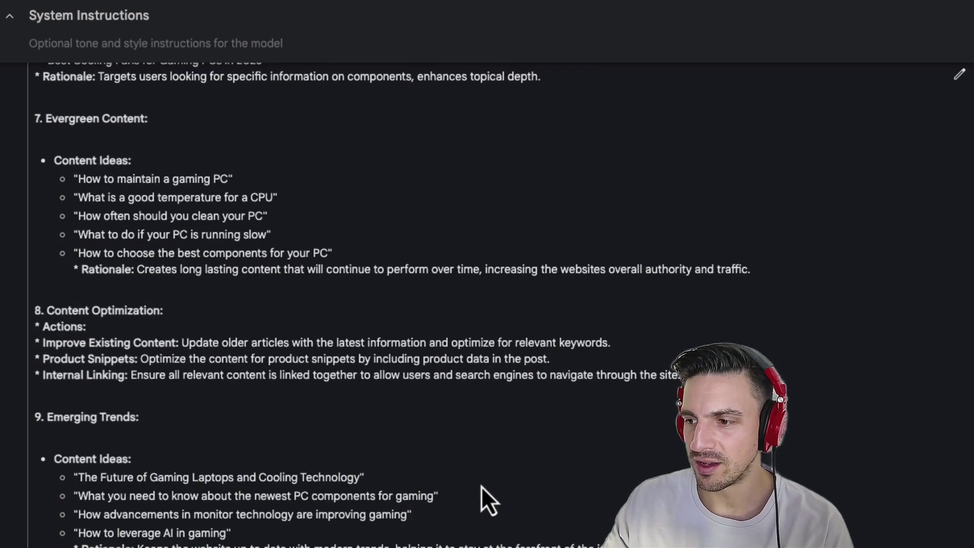
pyautogui.scroll(5, 476, 479)
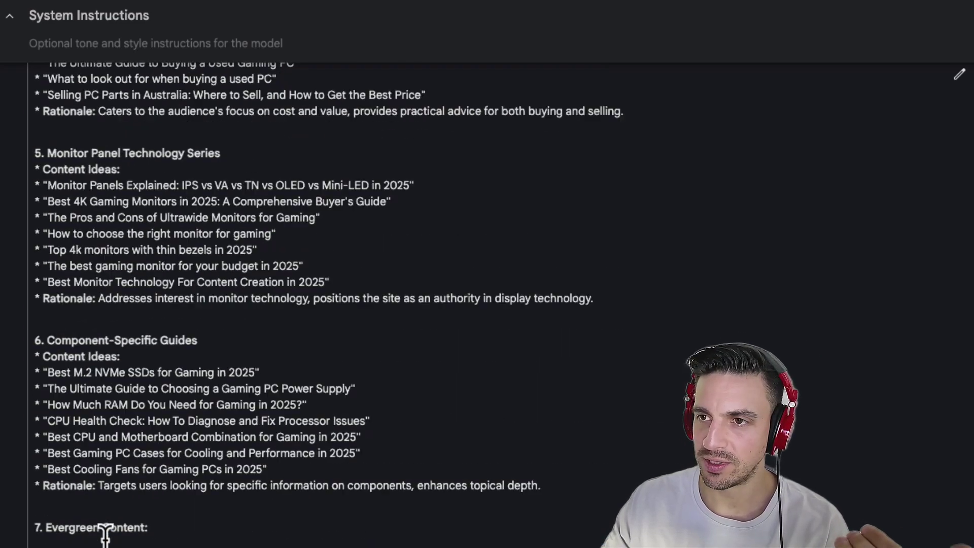
pyautogui.moveTo(43, 531); pyautogui.dragTo(154, 365)
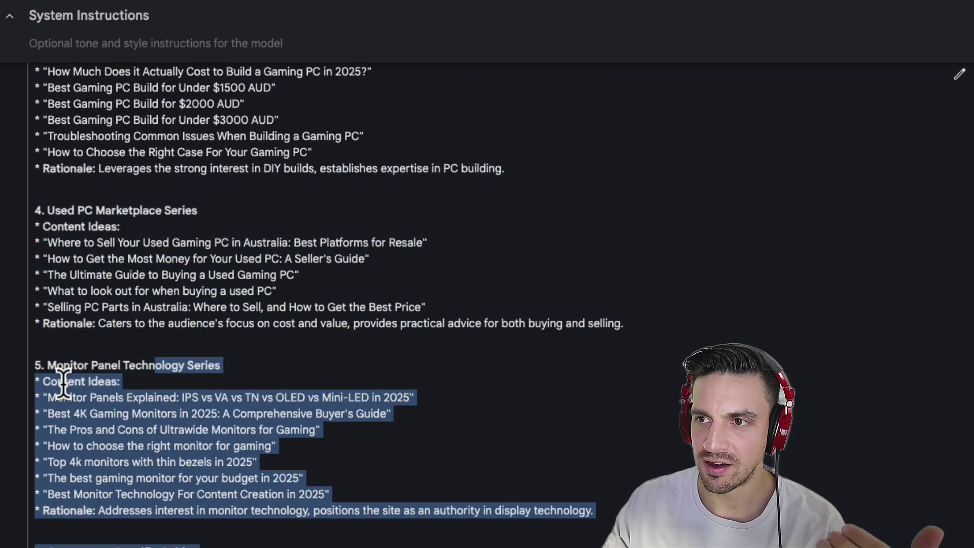
pyautogui.scroll(5, 100, 400)
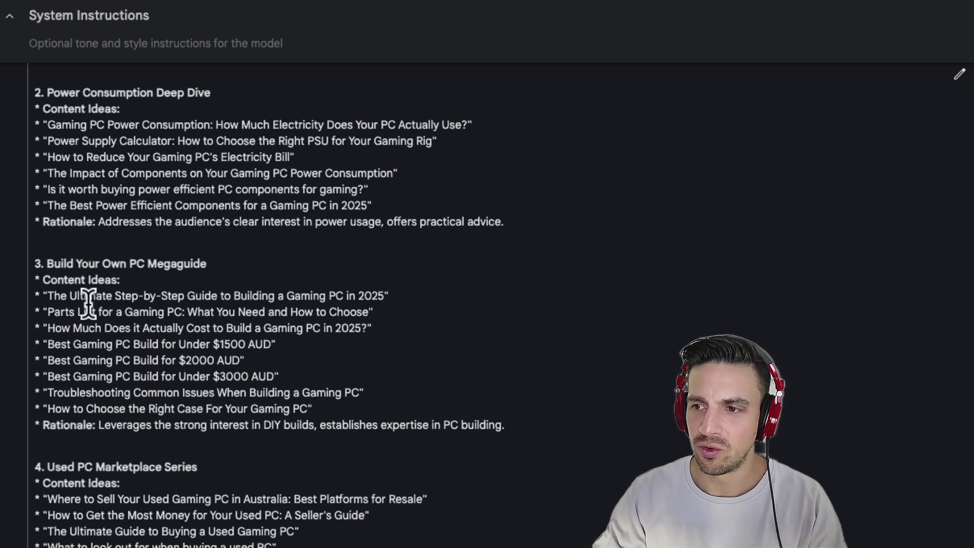
pyautogui.moveTo(59, 296); pyautogui.dragTo(452, 418)
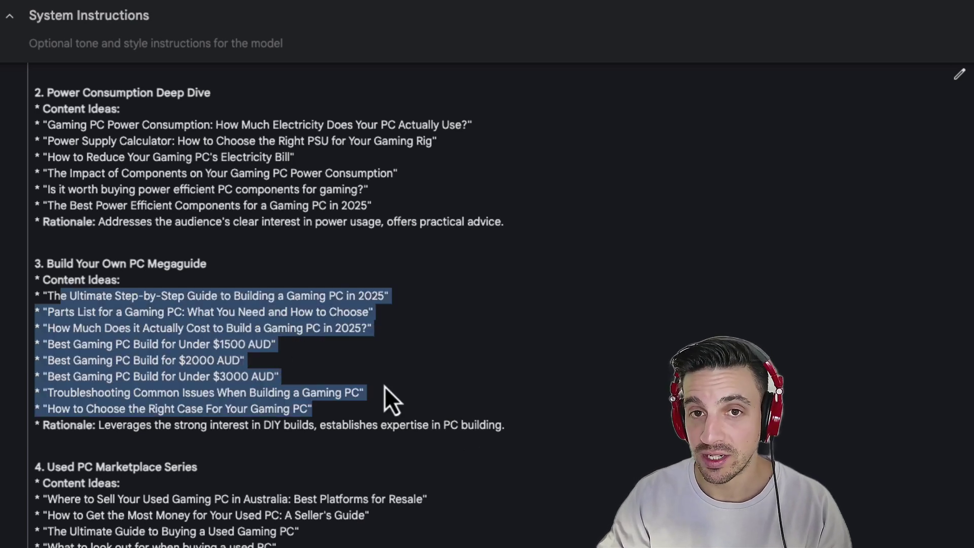
pyautogui.scroll(-3, 384, 385)
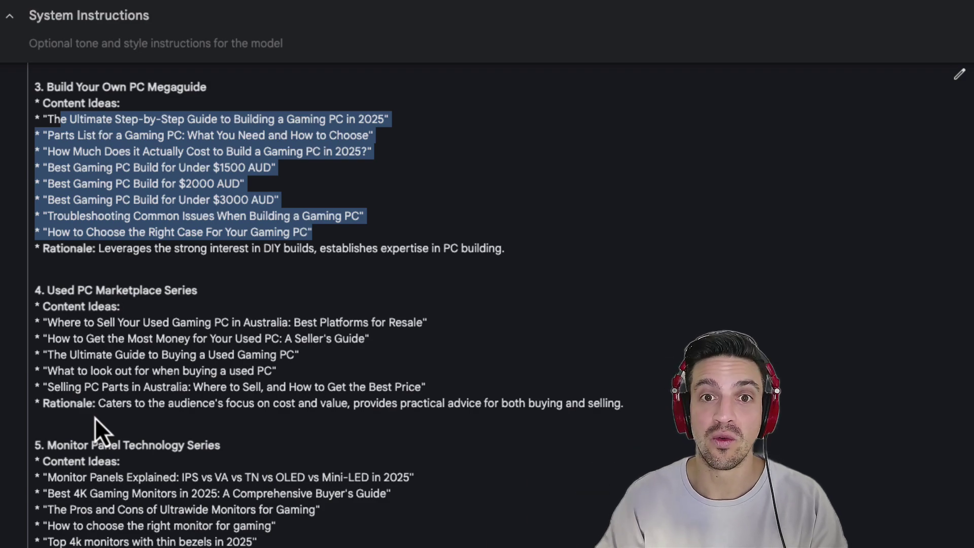
pyautogui.scroll(-7, 621, 378)
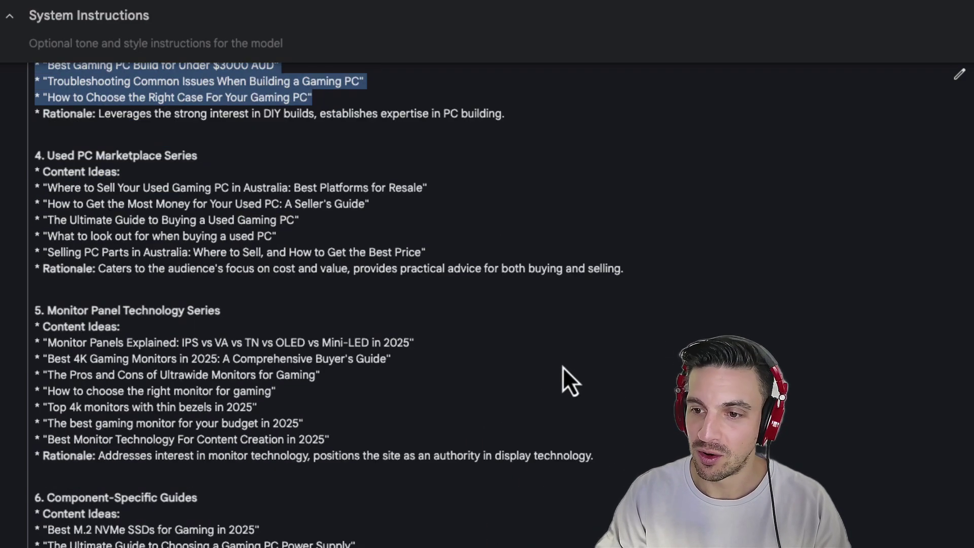
pyautogui.scroll(-7, 313, 409)
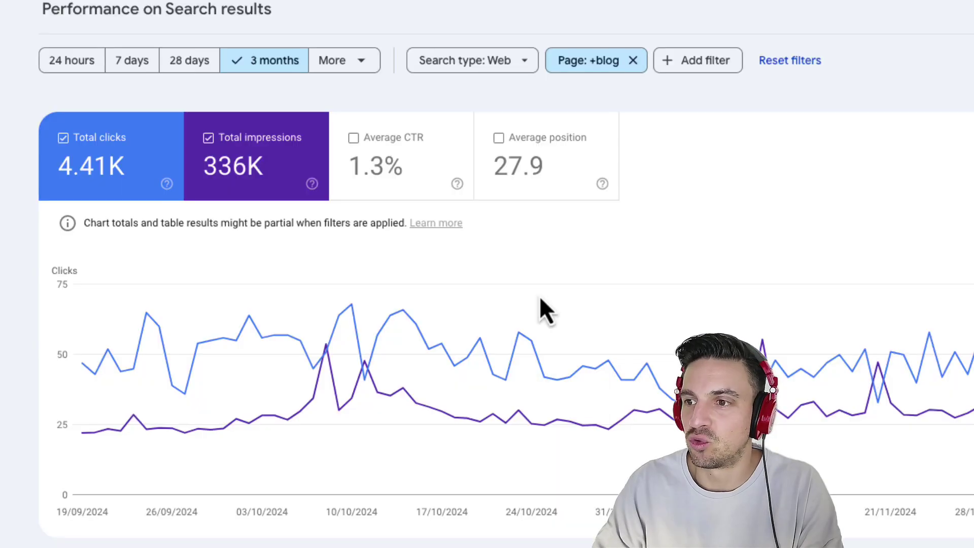
# Step: Scroll past the blog pages' three-month chart to the Queries table
pyautogui.scroll(-1, 650, 263)
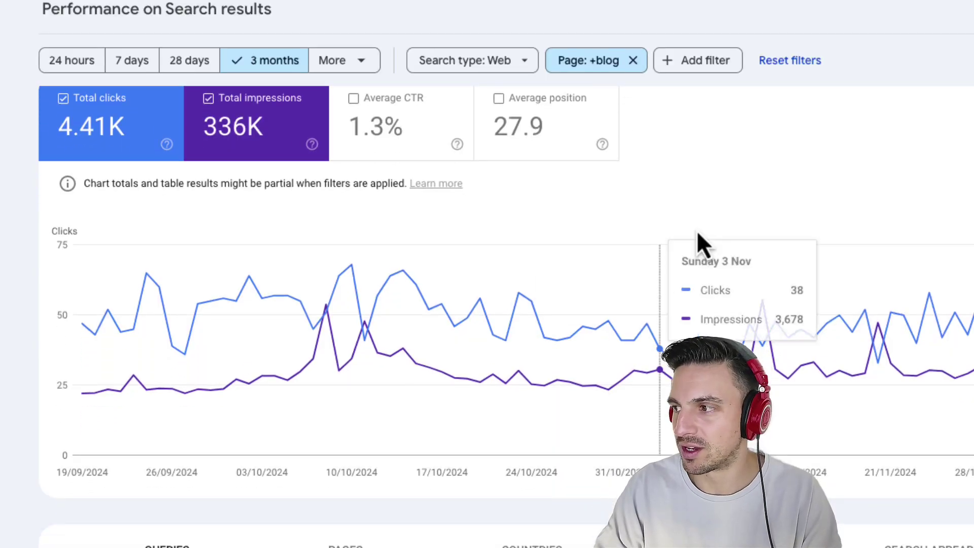
pyautogui.scroll(-3, 876, 355)
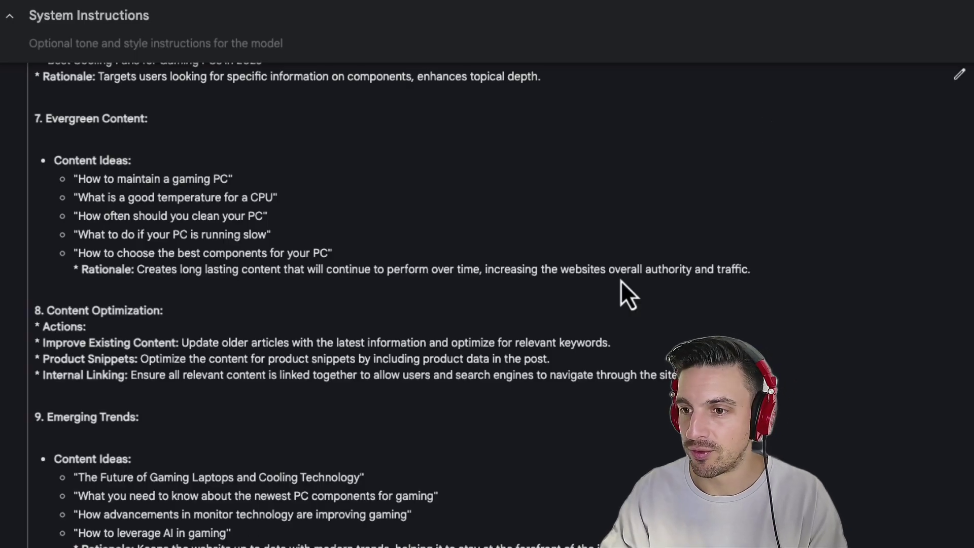
# Step: Select section 3's Build Your Own PC Megaguide ideas through the rationale line in the response
pyautogui.moveTo(973, 106)
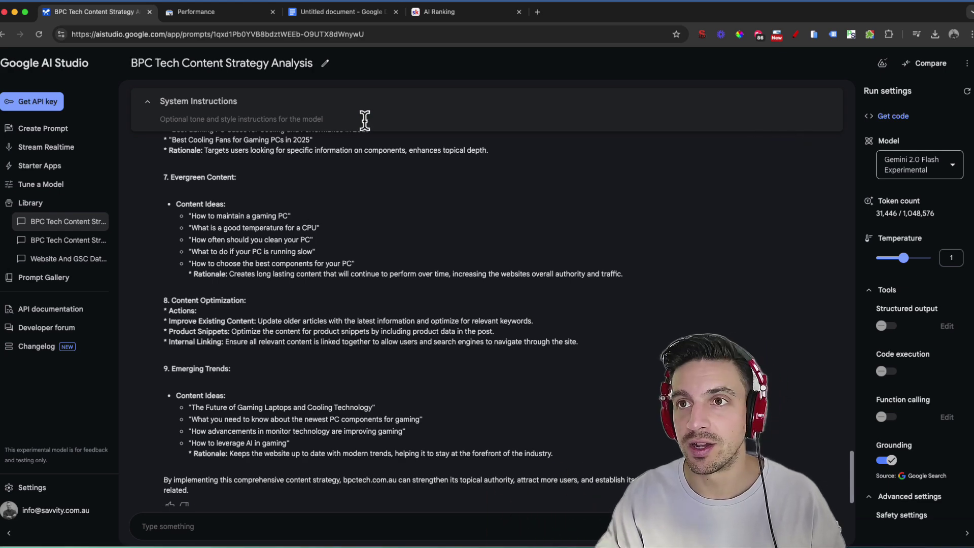
pyautogui.scroll(-1, 580, 303)
pyautogui.scroll(15, 639, 409)
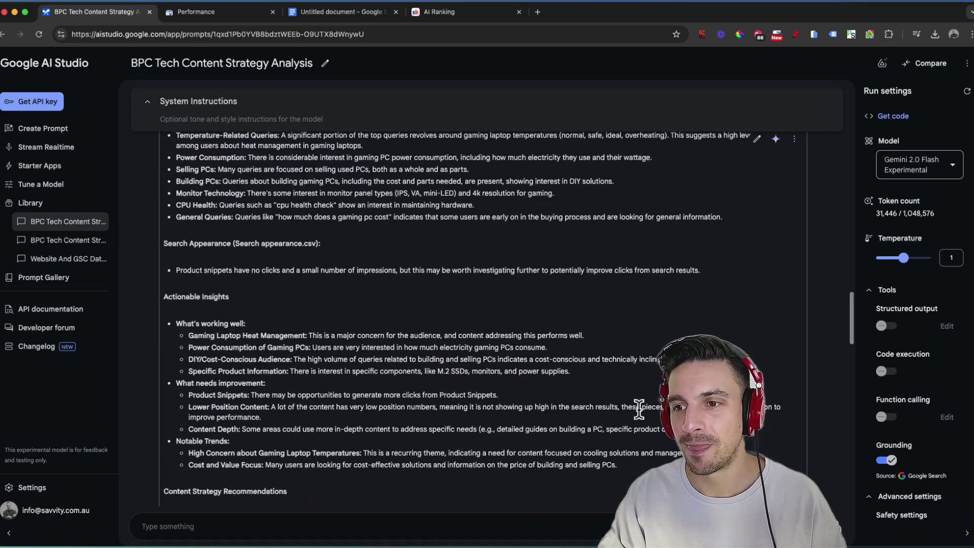
pyautogui.scroll(-15, 637, 410)
pyautogui.click(317, 248)
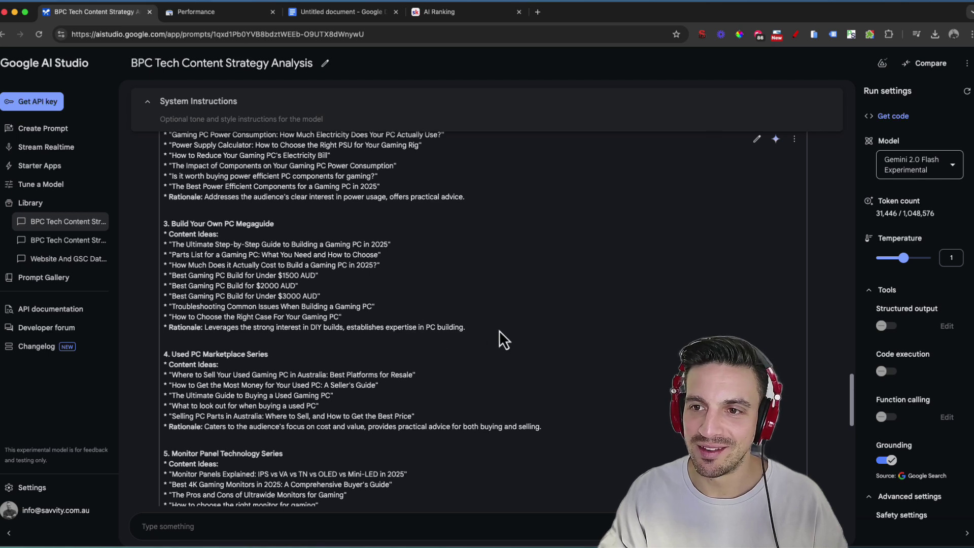
pyautogui.moveTo(499, 330); pyautogui.dragTo(138, 245)
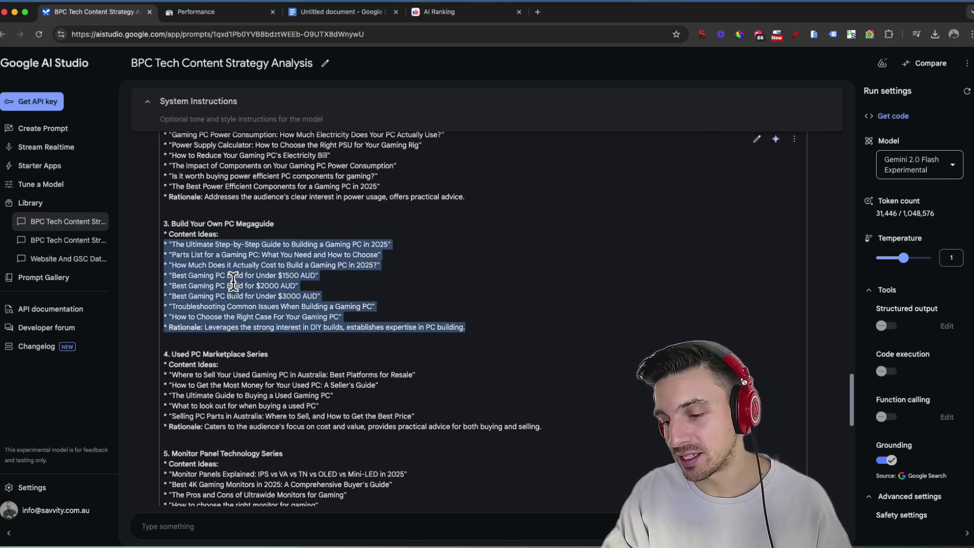
# Step: Open the Classroom of the AI Ranking (FREE) Skool community to view its courses
pyautogui.click(469, 13)
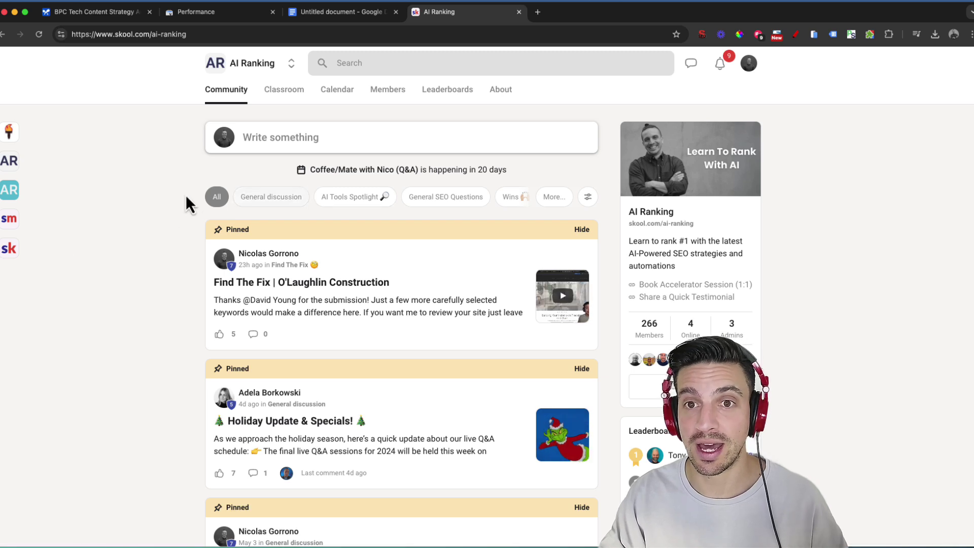
pyautogui.click(12, 191)
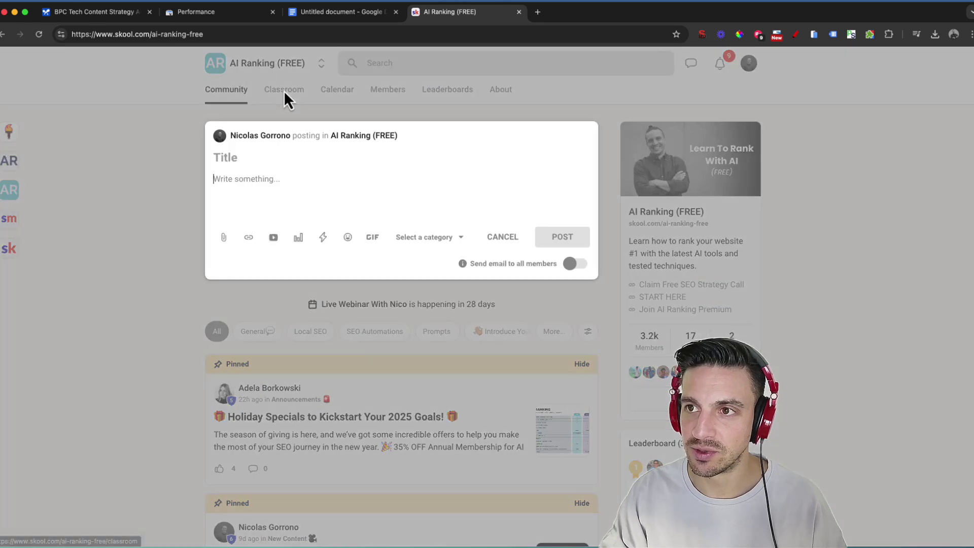
pyautogui.click(284, 90)
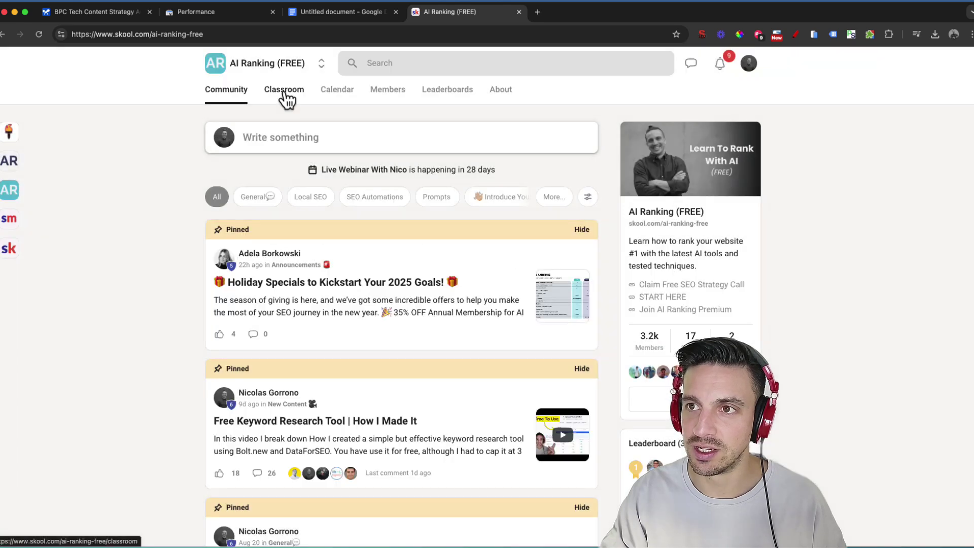
pyautogui.click(284, 90)
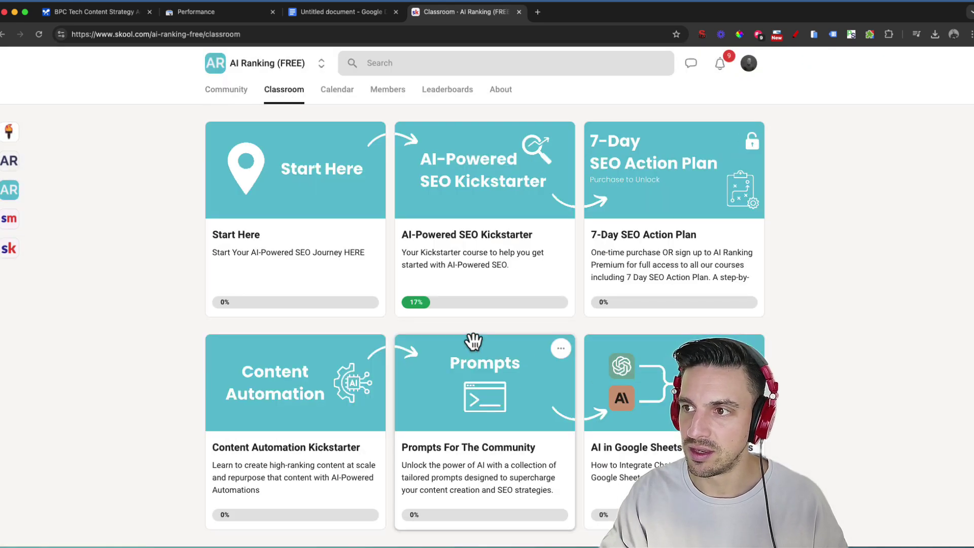
pyautogui.scroll(-1, 451, 295)
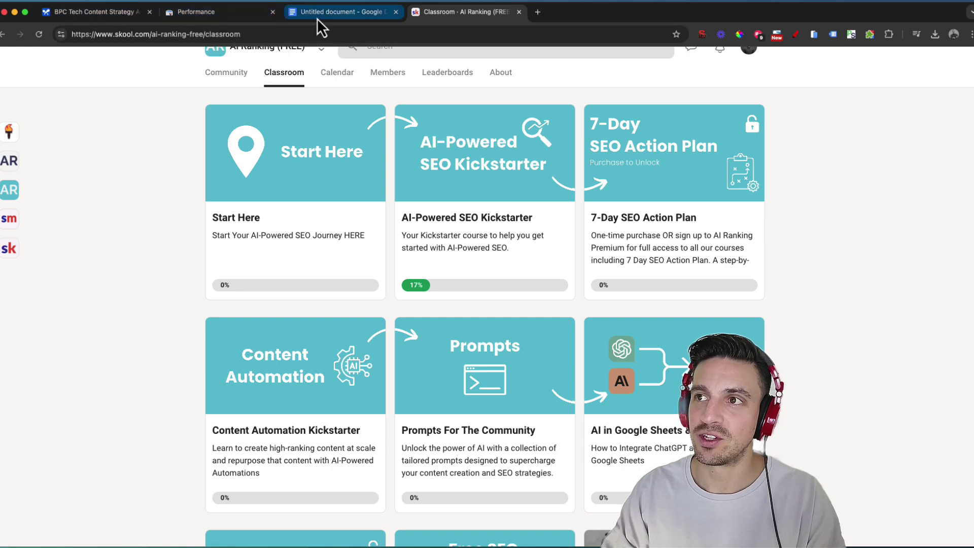
# Step: Return to the BPC Tech Content Strategy Analysis tab in Google AI Studio
pyautogui.click(81, 12)
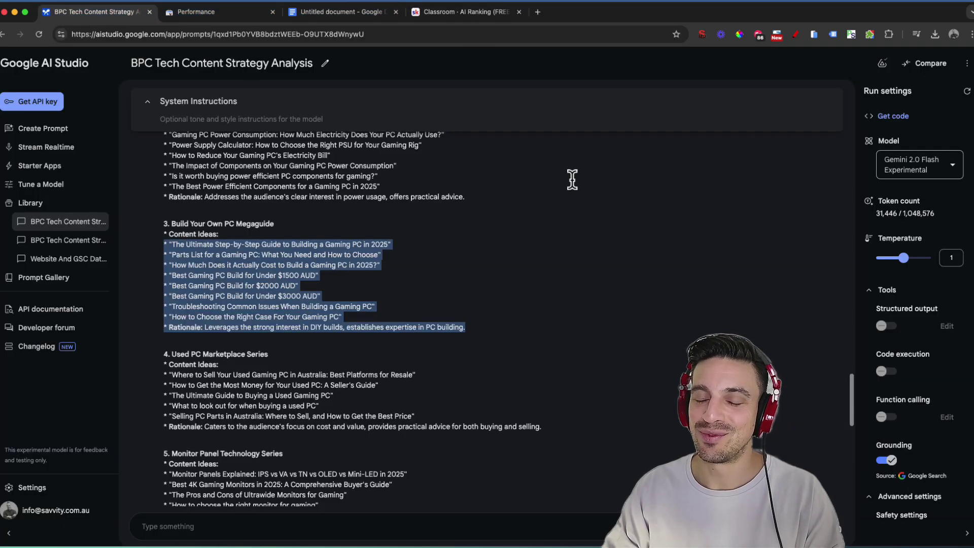